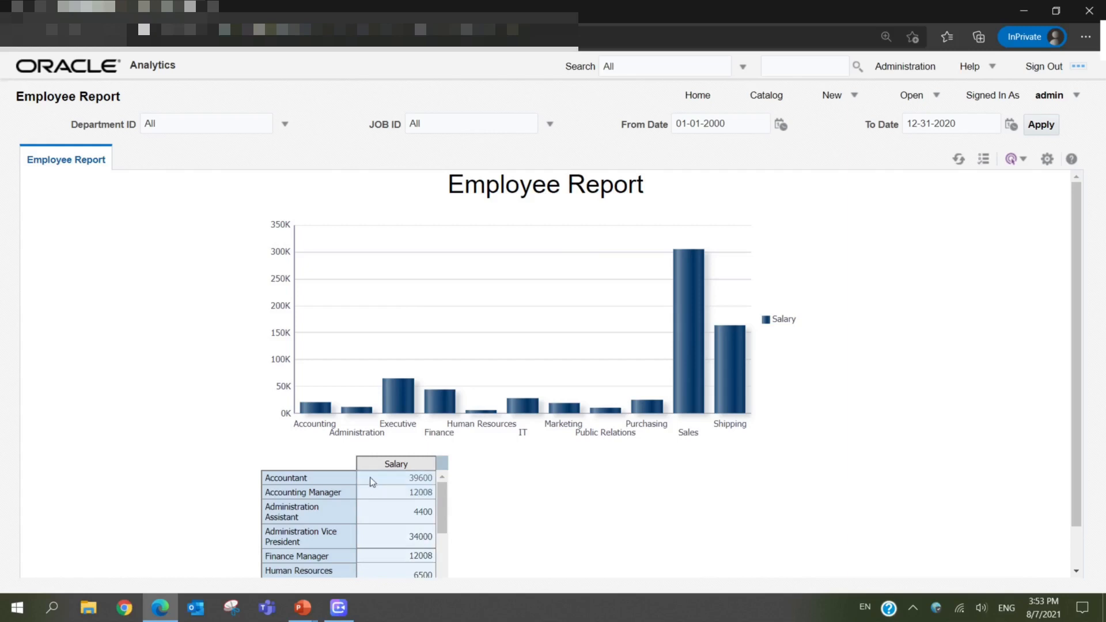
key(alt+Tab)
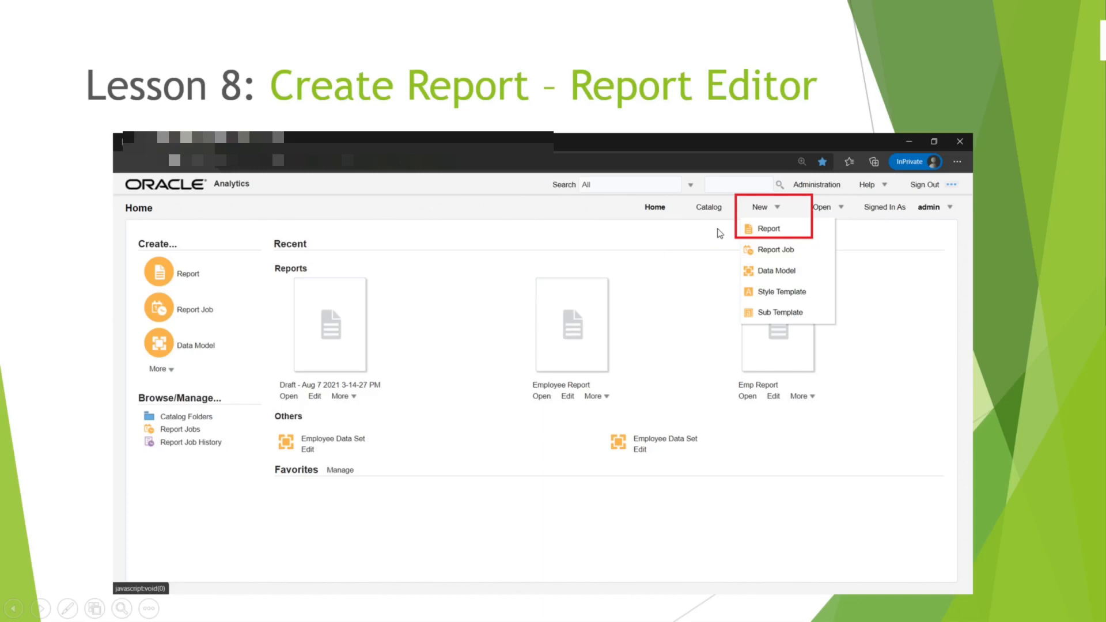
click(749, 235)
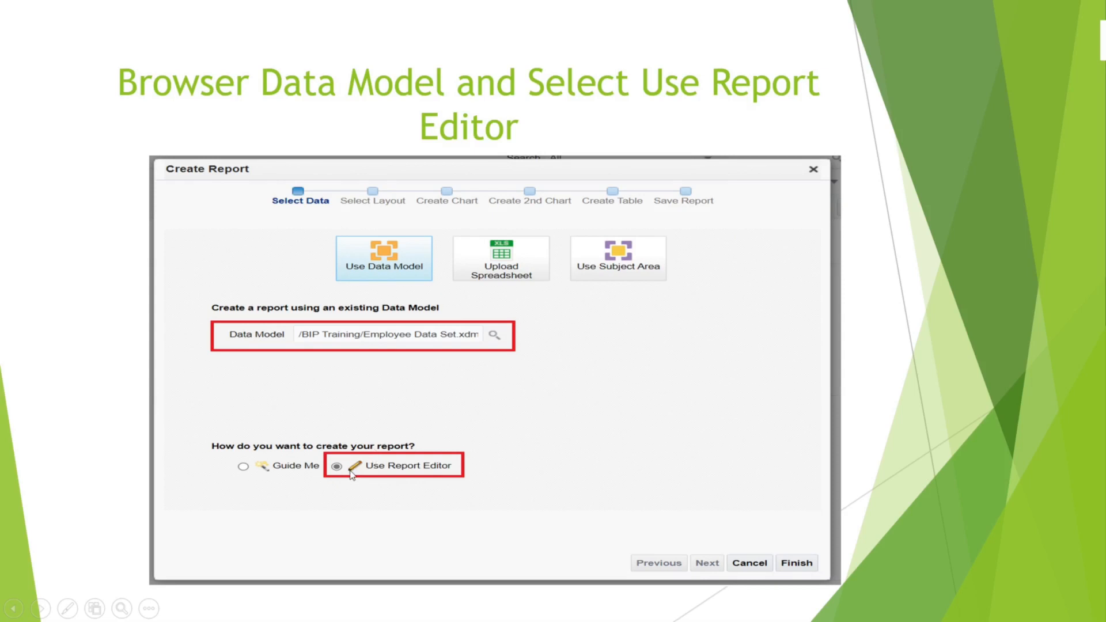
click(410, 461)
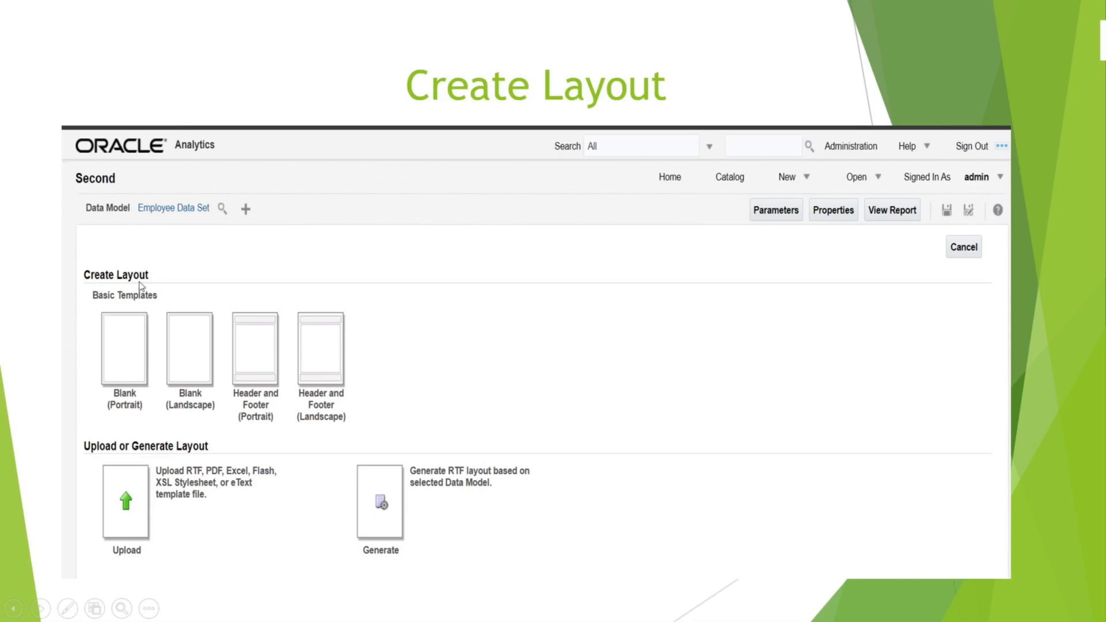
key(alt+Tab)
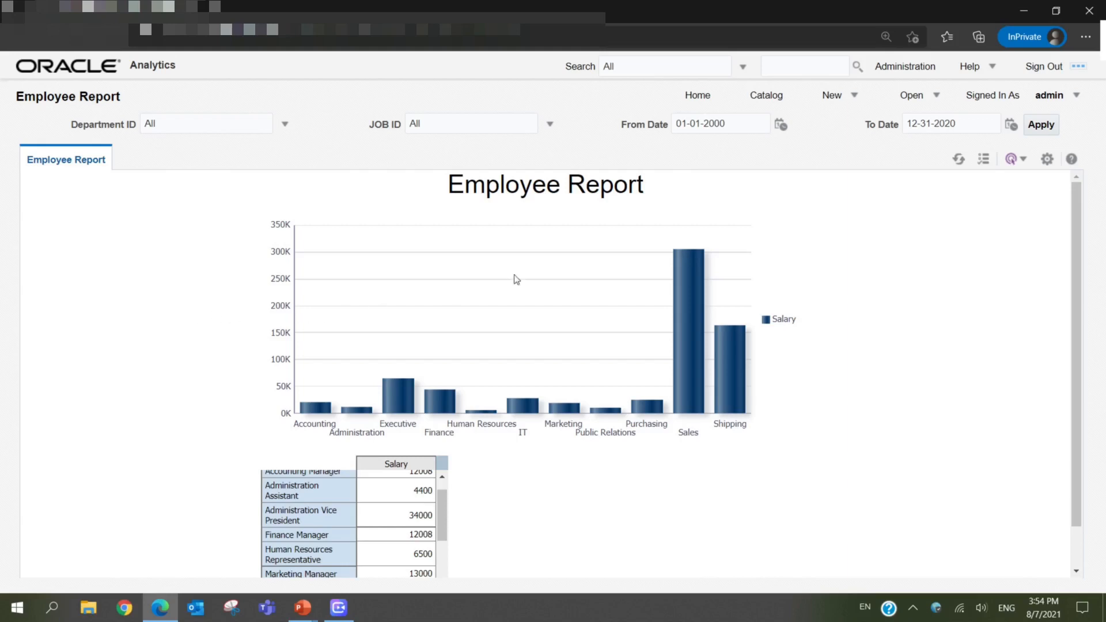
- Start a new report from the home page and choose Employee Data Set in BIP Training as its data model
click(697, 99)
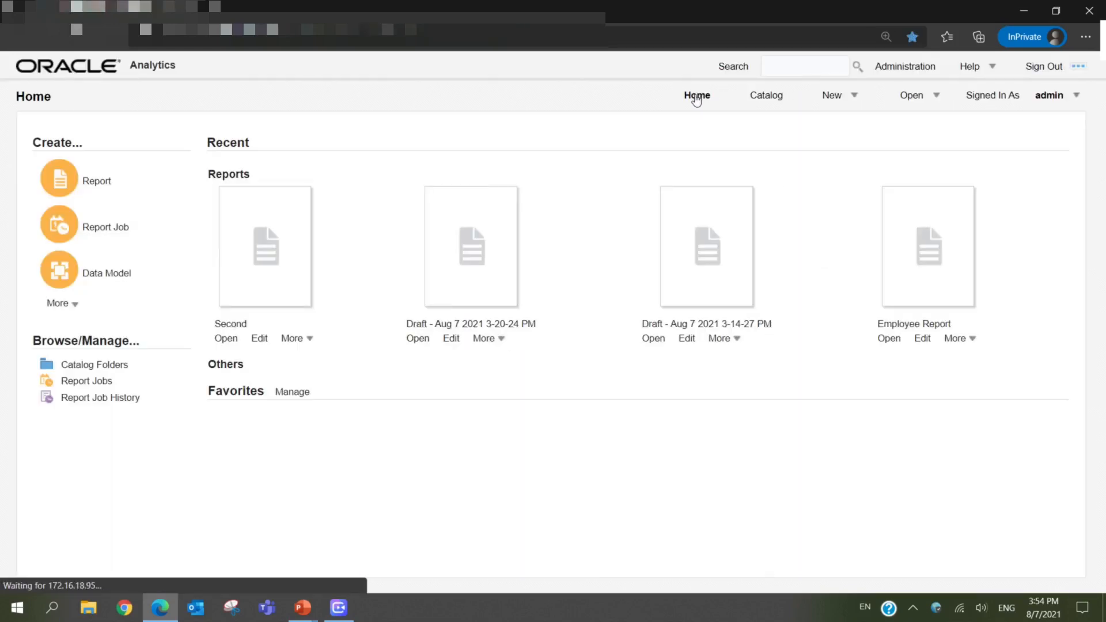
click(833, 101)
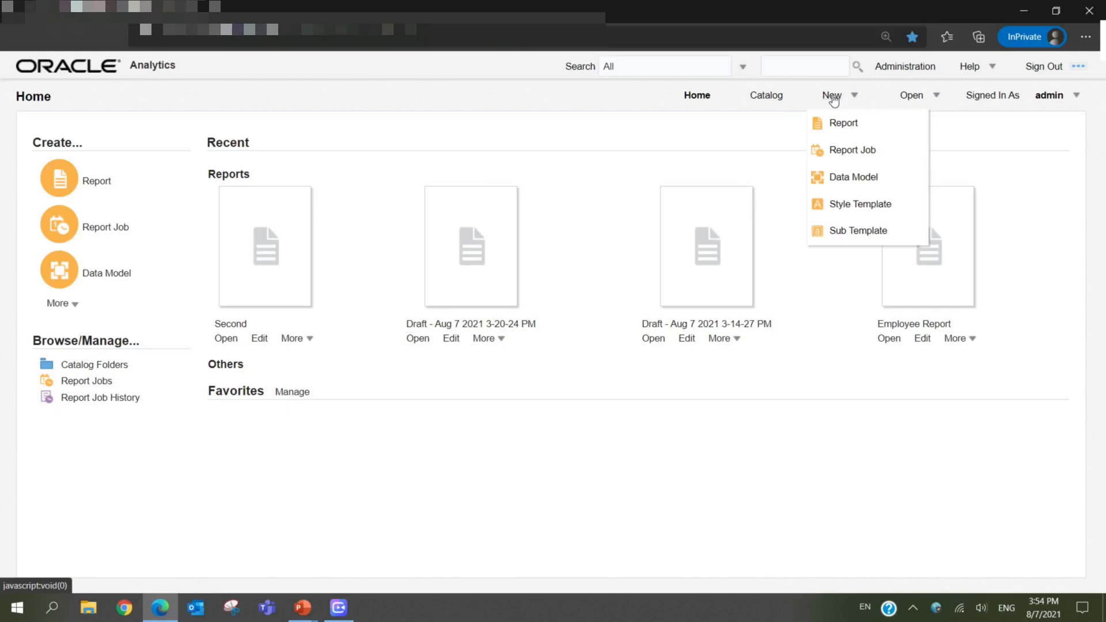
click(835, 122)
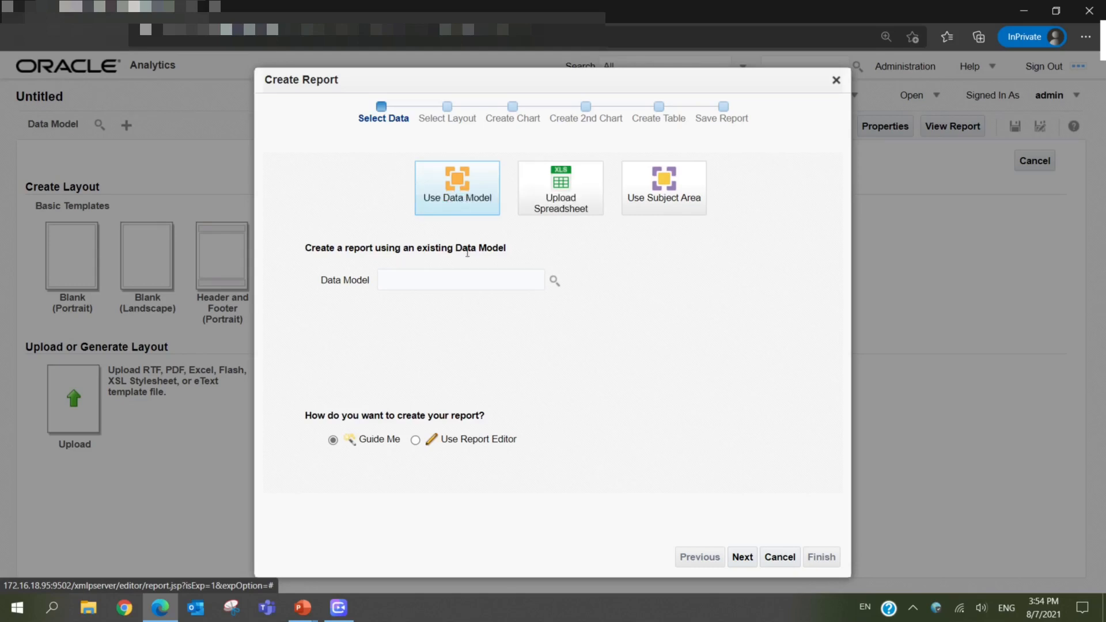
click(554, 282)
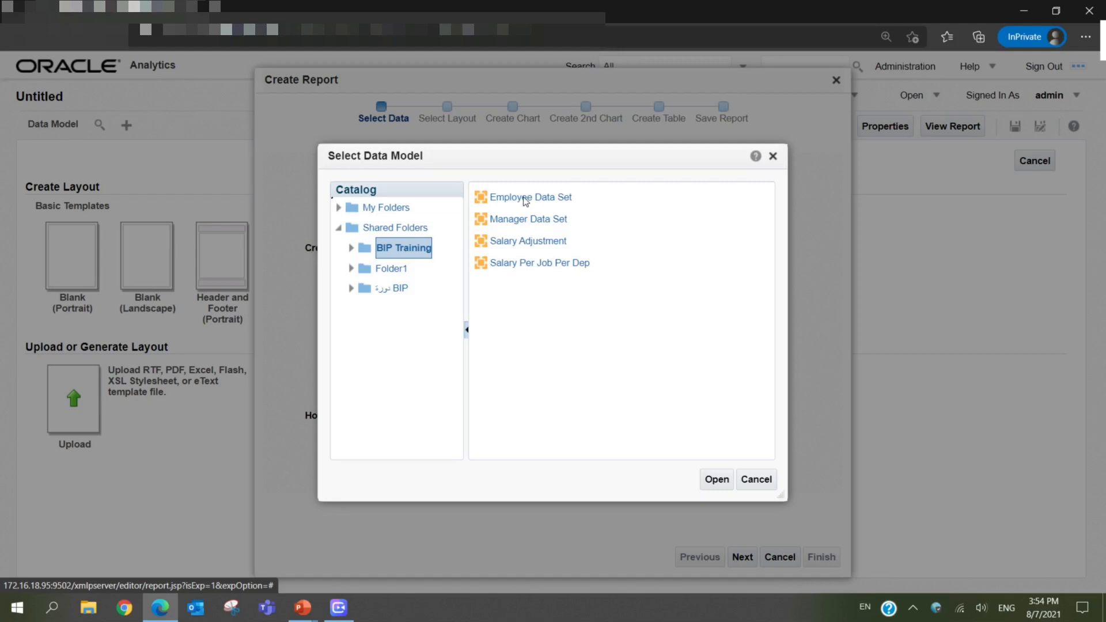
click(525, 199)
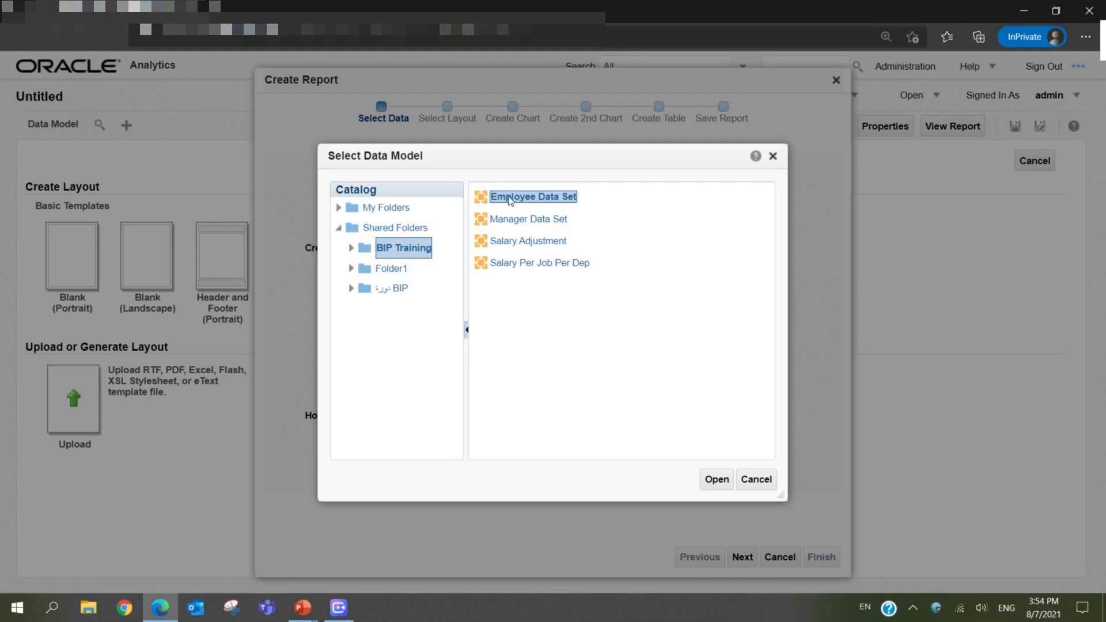
click(717, 480)
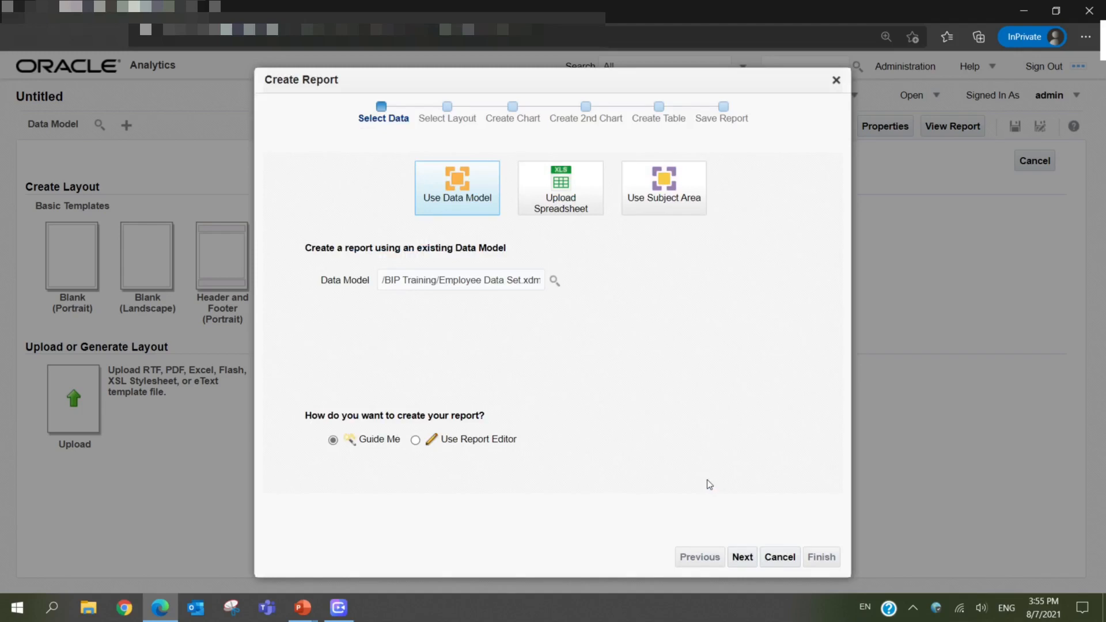
- Choose to build the report with the Report Editor and save it in BIP Training as "Employee Information"
click(415, 440)
click(813, 558)
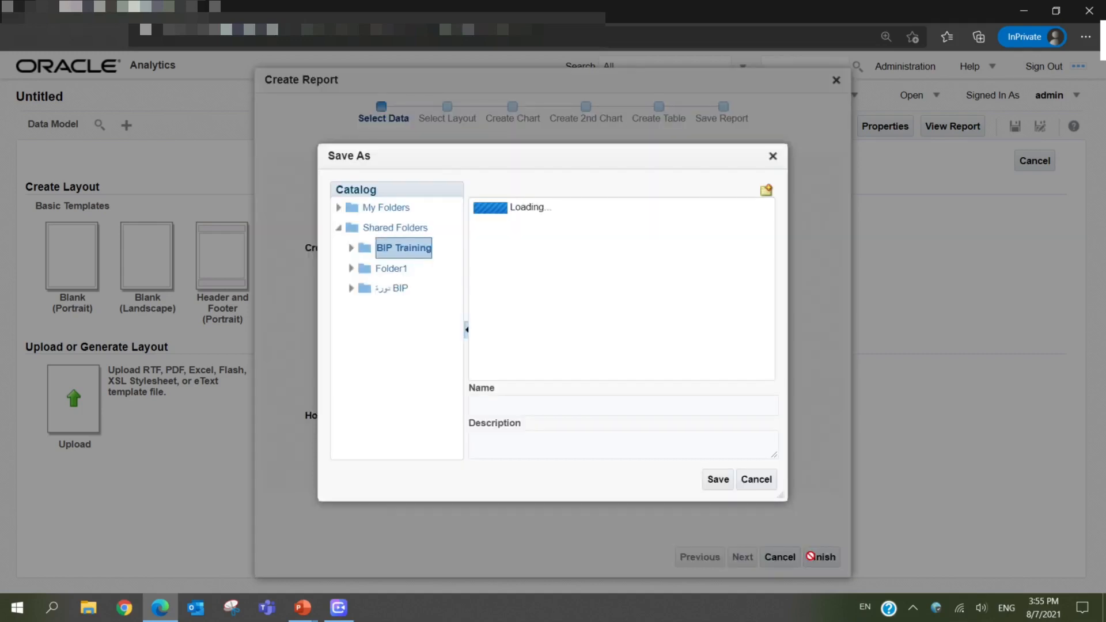
click(533, 407)
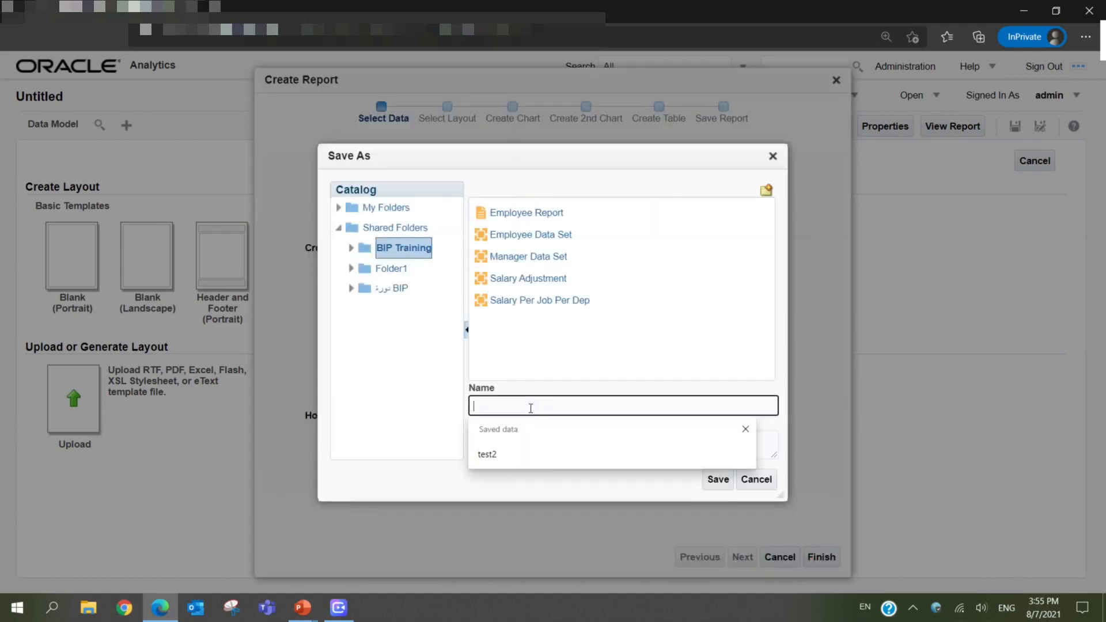
text(Empl)
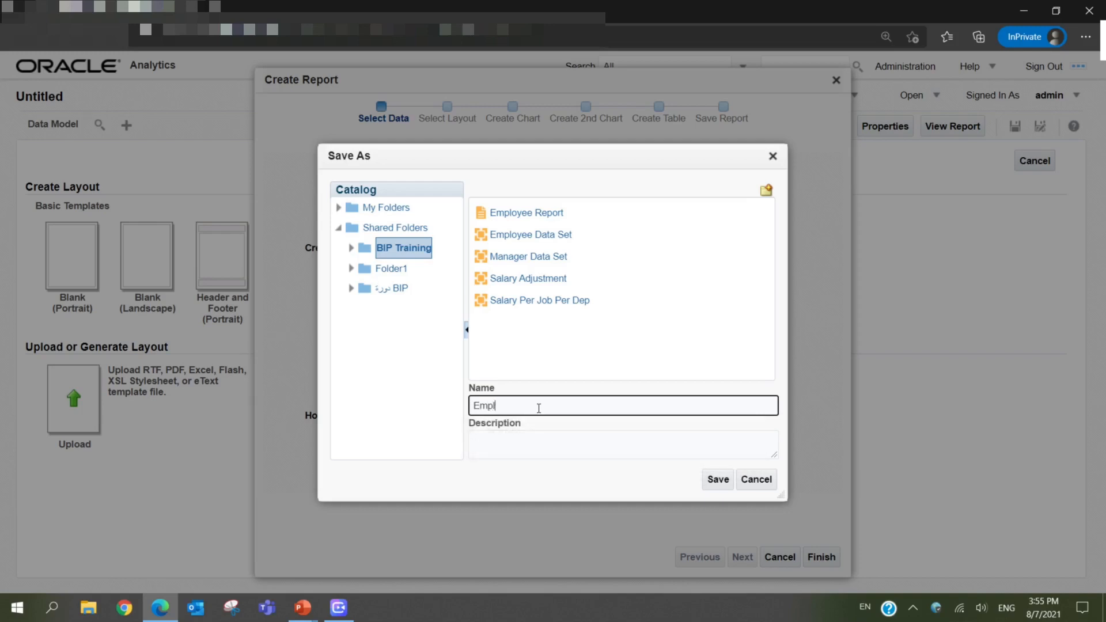
text(oyee Information)
click(711, 480)
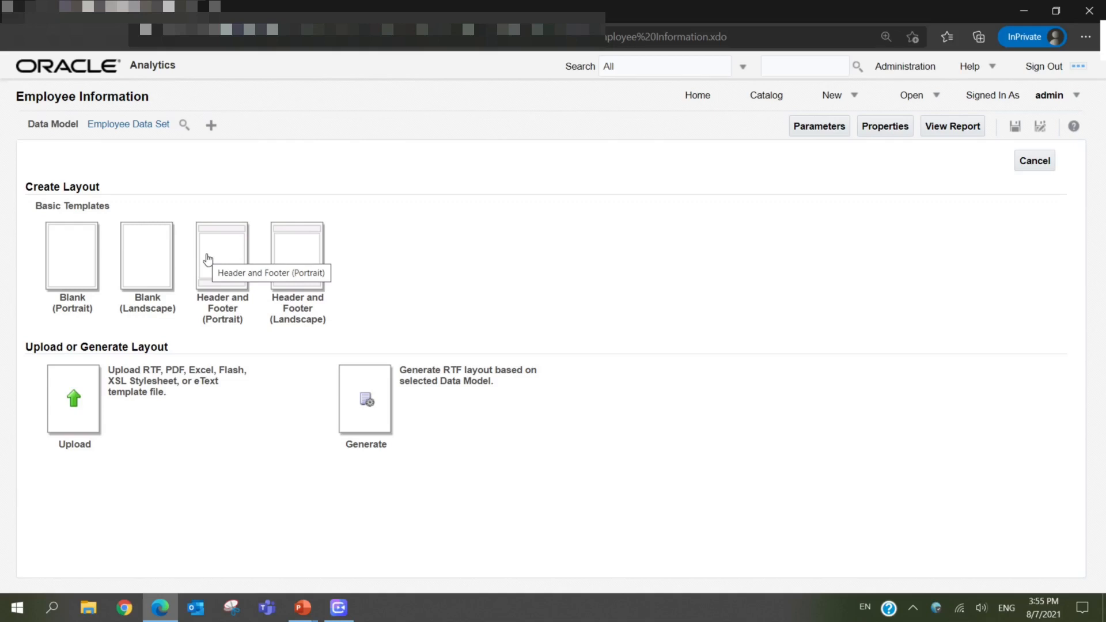
- Create a layout from the Header and Footer (Landscape) template and look over its header and footer areas
click(283, 259)
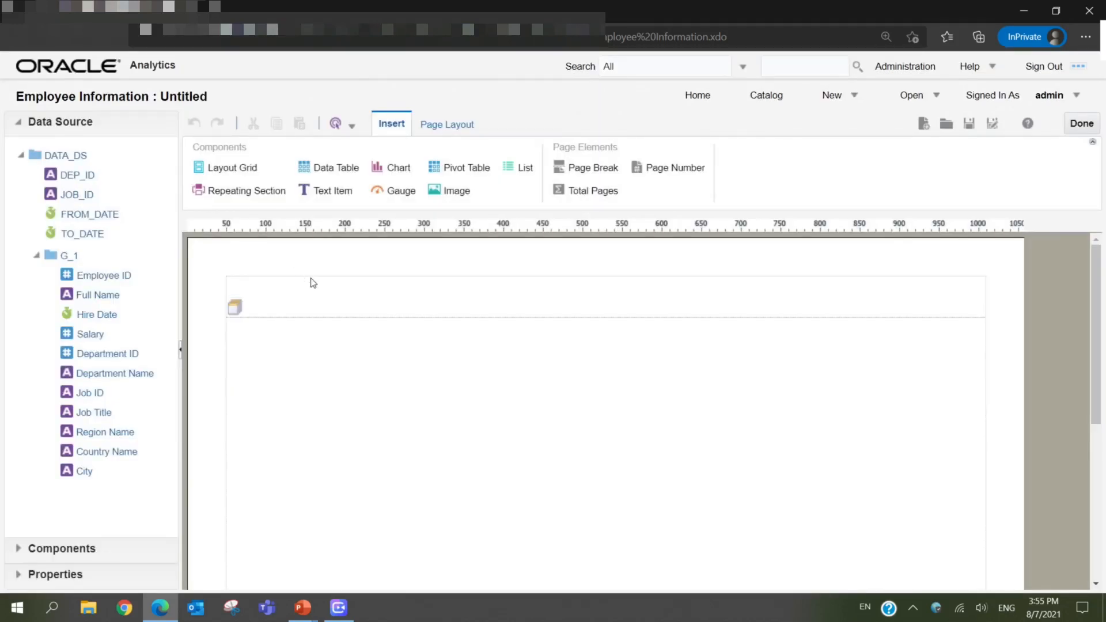
scroll(369, 304, down, 5)
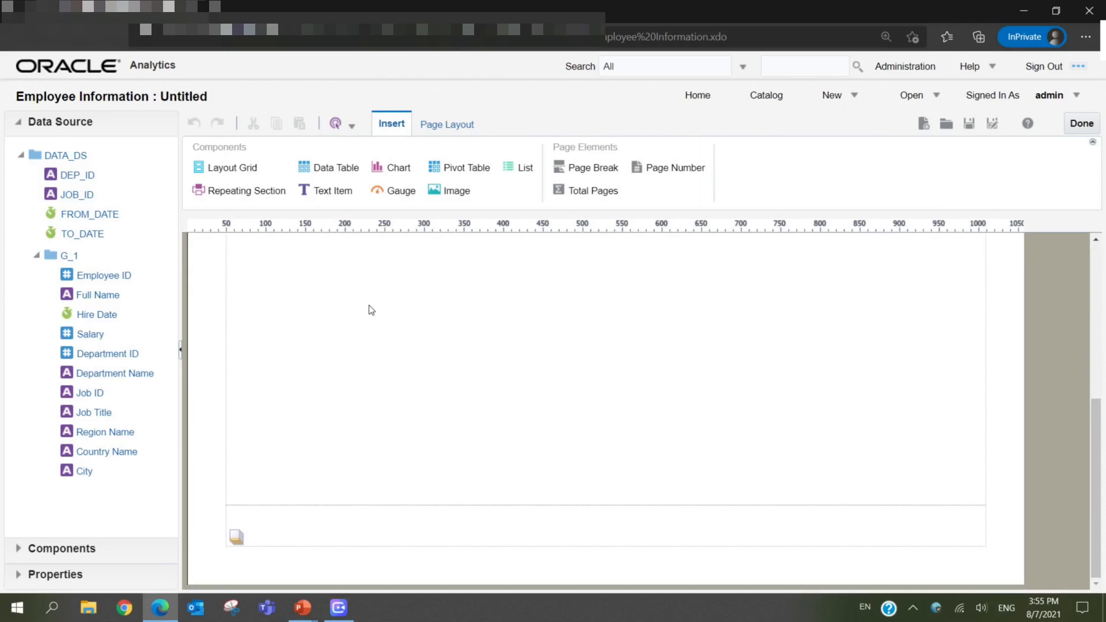
scroll(644, 380, down, 3)
scroll(487, 396, up, 3)
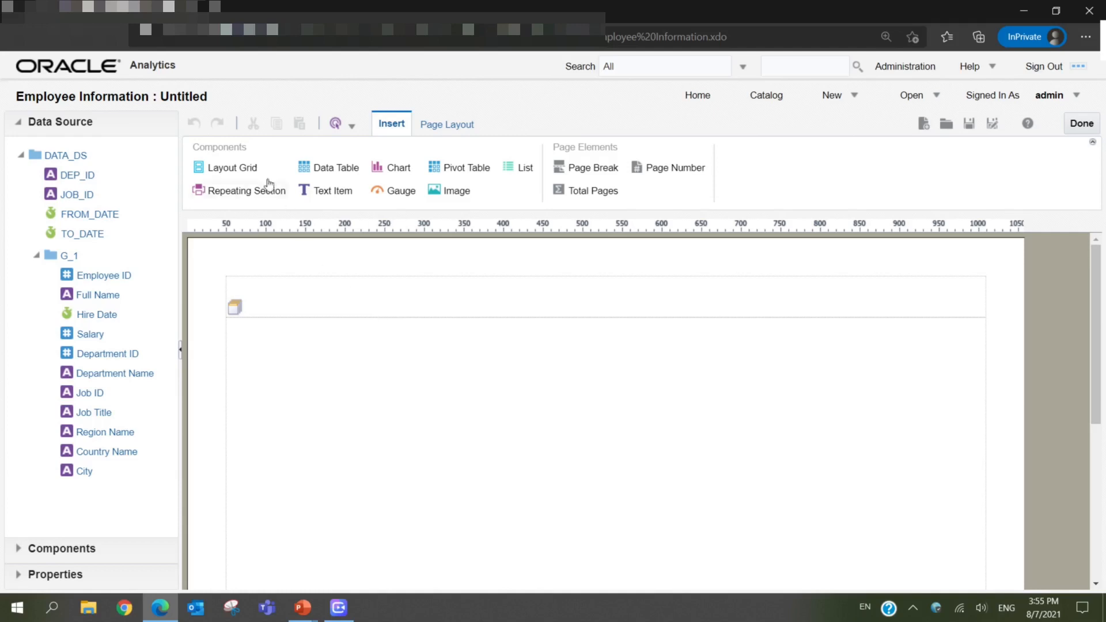
- Insert a layout grid with 1 row and 3 columns in the page header
drag(231, 169, 394, 295)
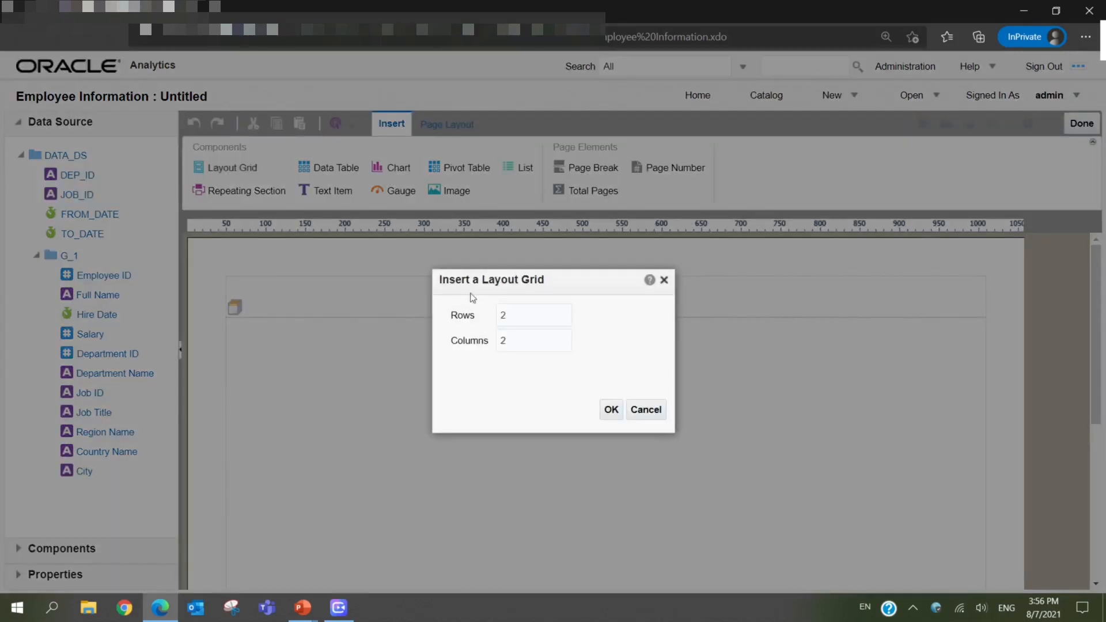
text(1)
key(Tab)
text(3)
click(608, 409)
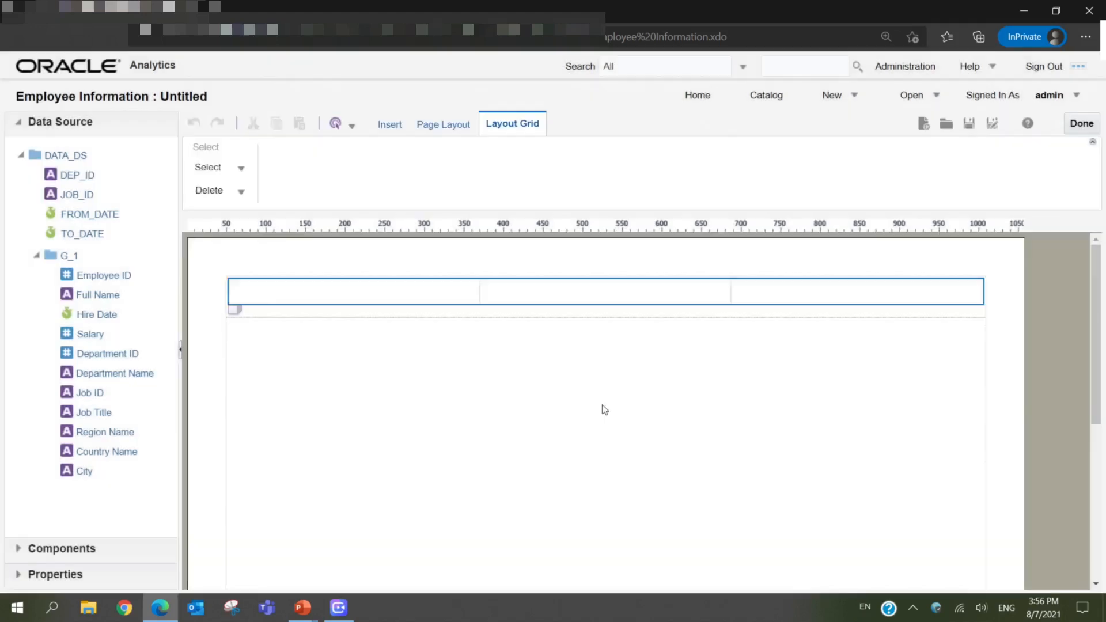
- Add a text item to the first header cell and insert the date and time fields in it
click(346, 290)
click(392, 126)
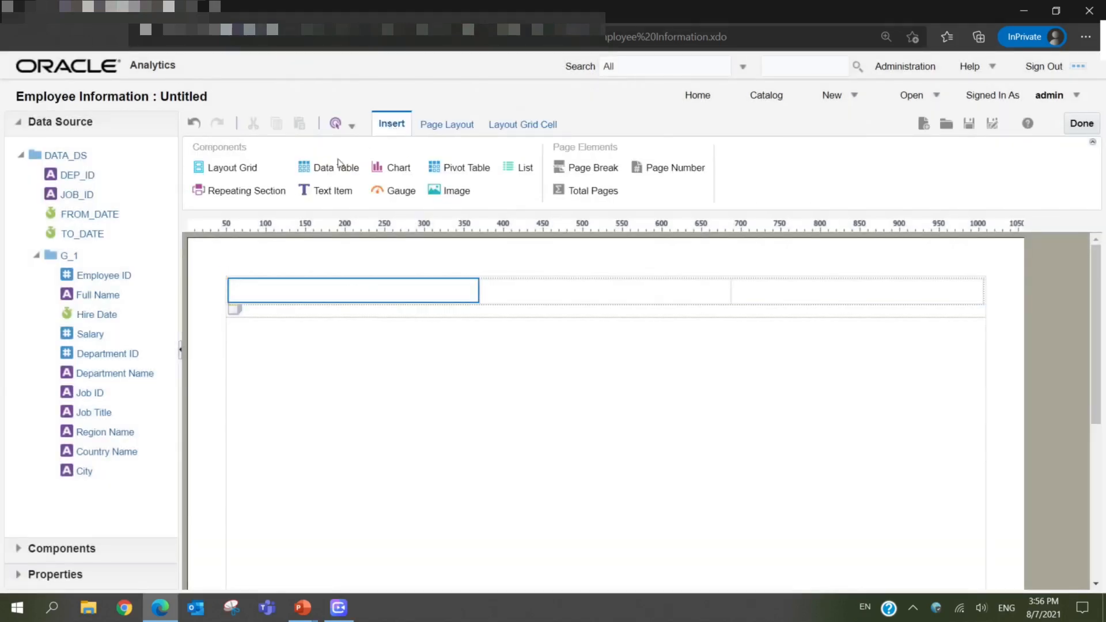
click(323, 193)
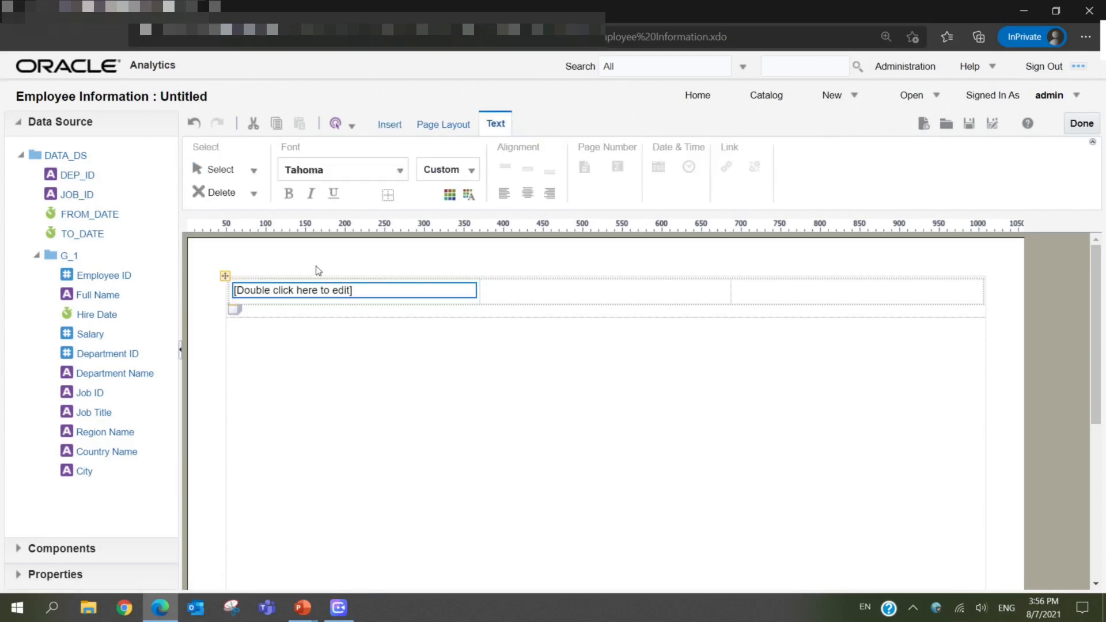
double_click(291, 292)
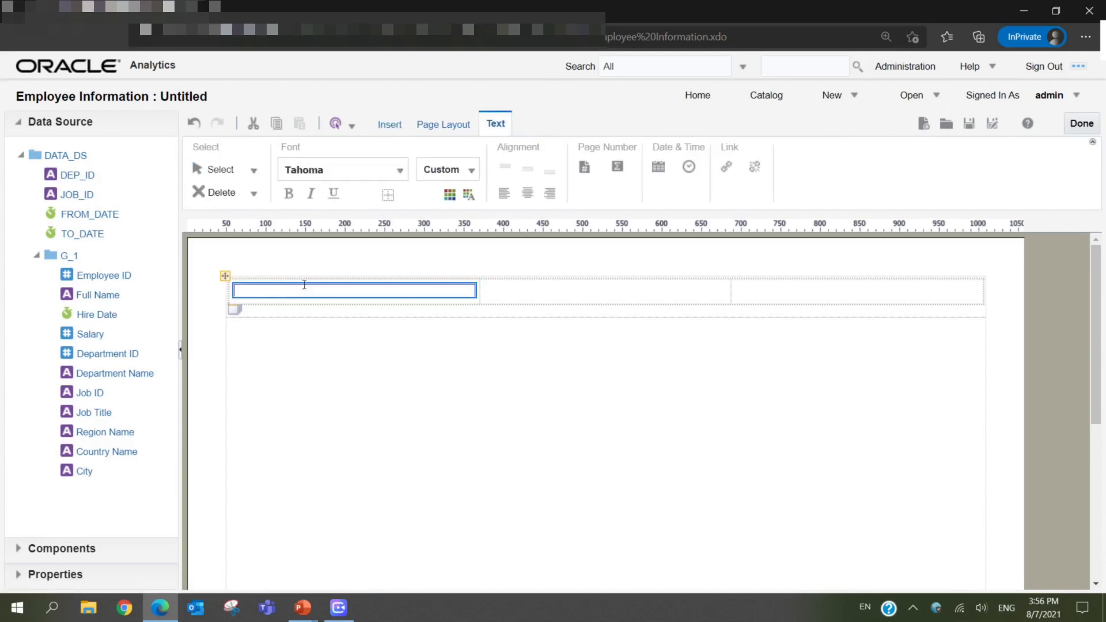
click(659, 166)
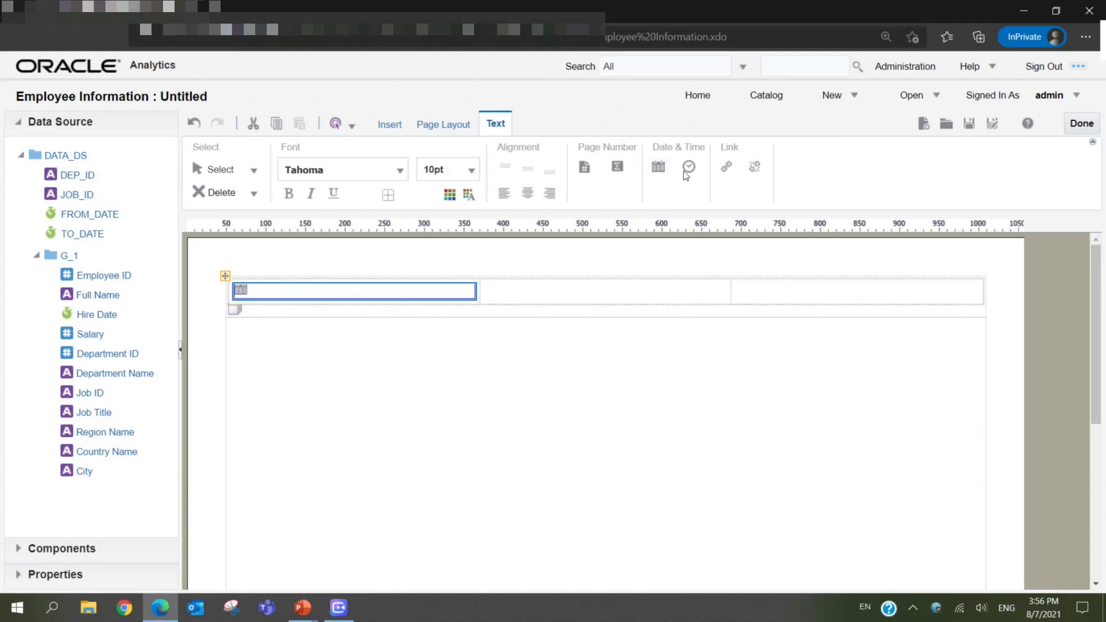
click(689, 168)
- Add a text item reading "Employee Information" to the middle header cell
click(521, 301)
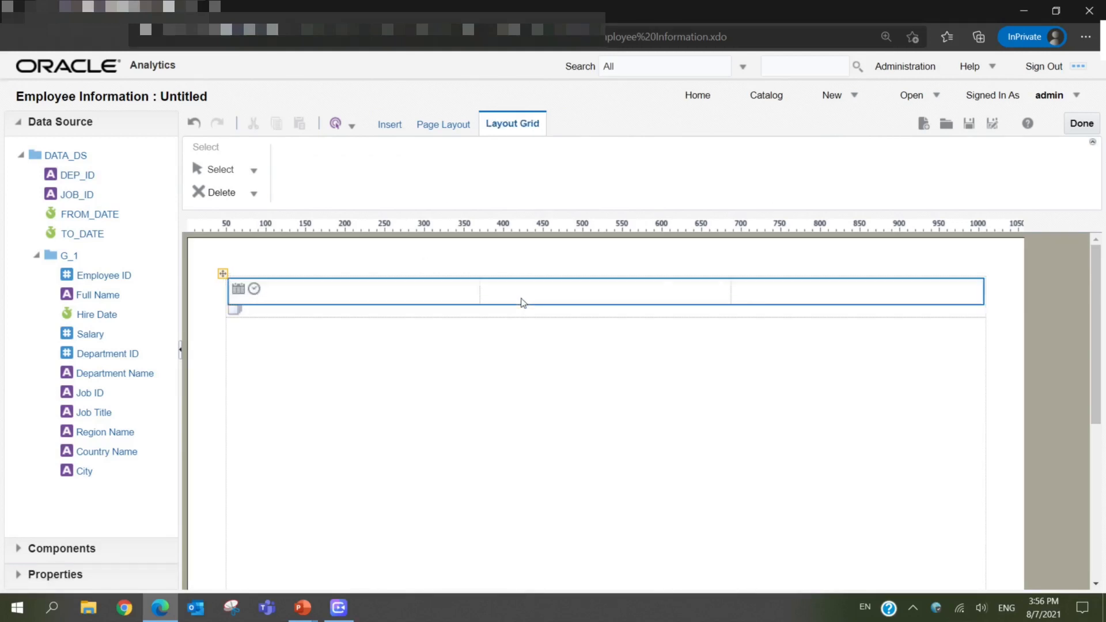
click(517, 296)
click(400, 128)
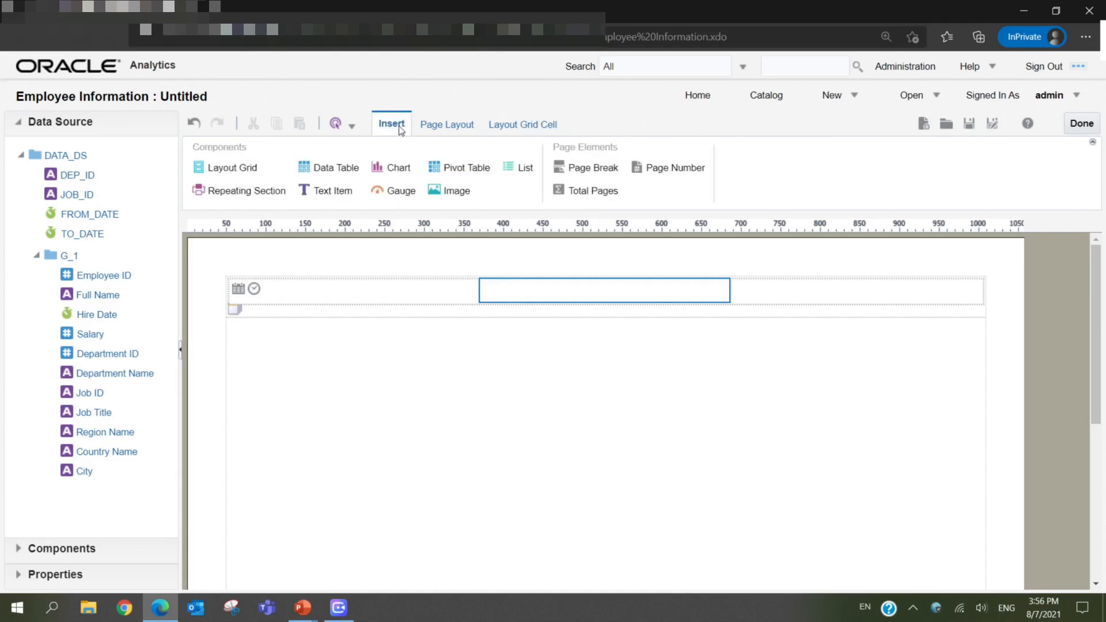
click(335, 196)
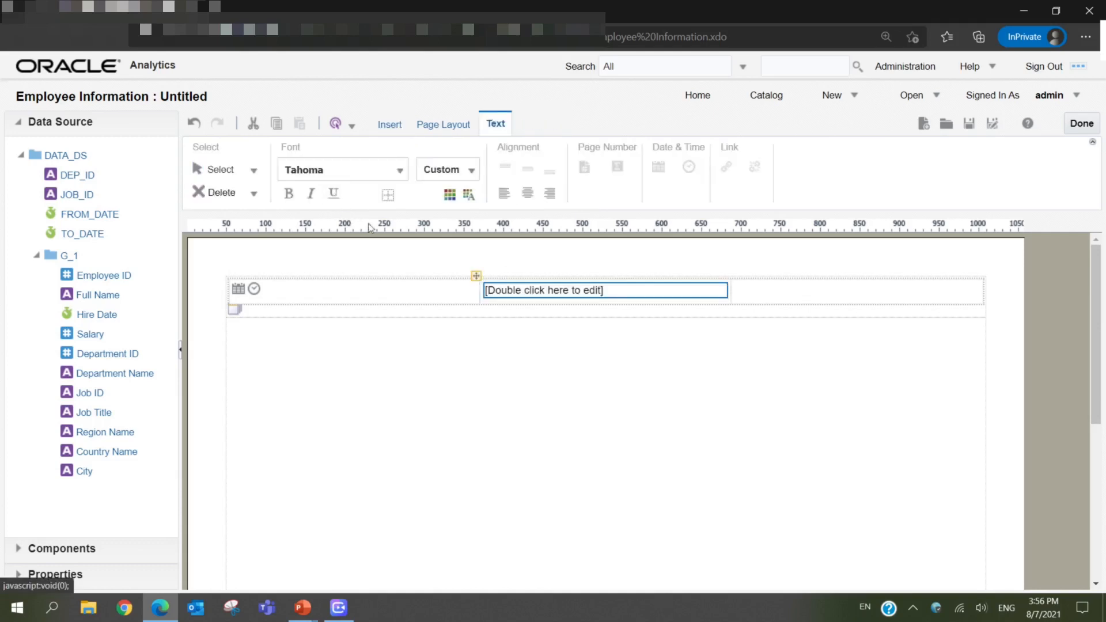
double_click(591, 293)
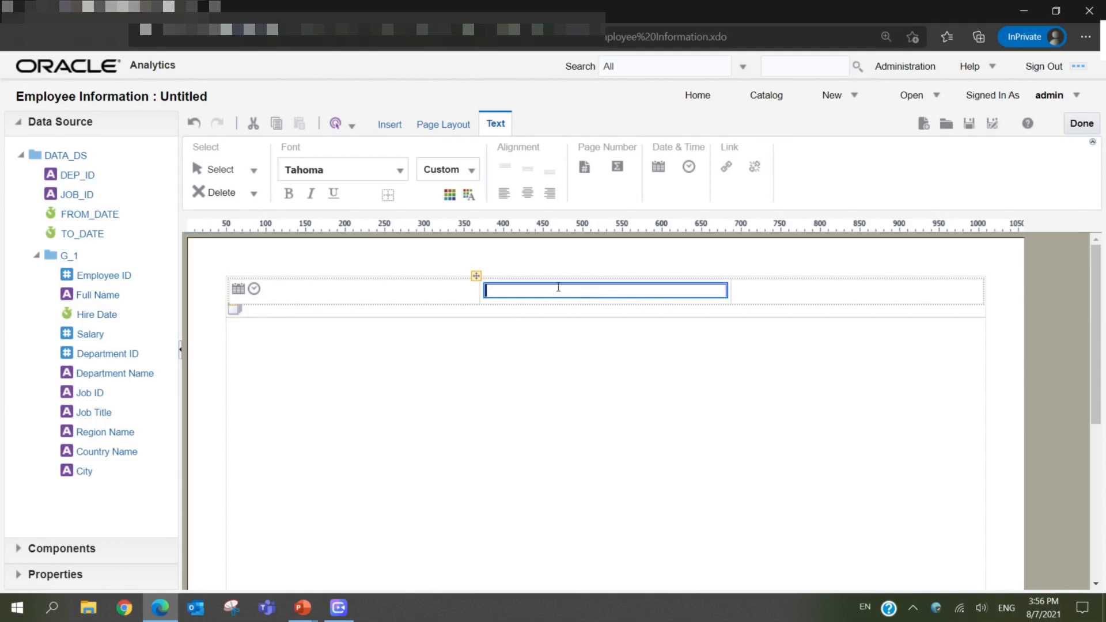
text(Empl)
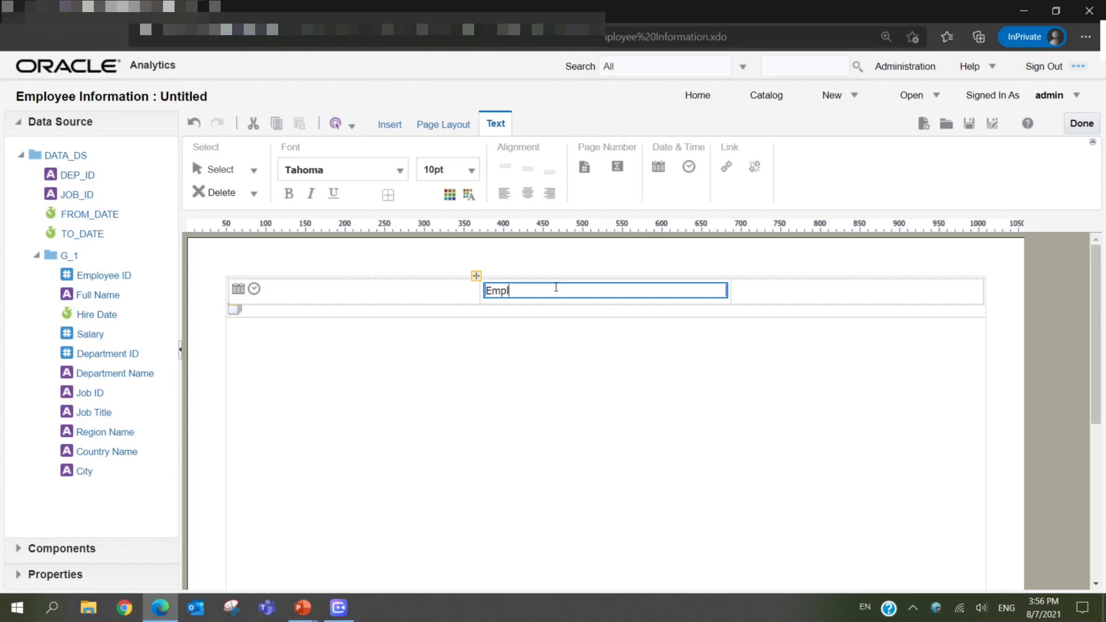
text(oyee Information)
- Insert the local image OIP.jpg from the Logo folder into the third header cell
click(839, 292)
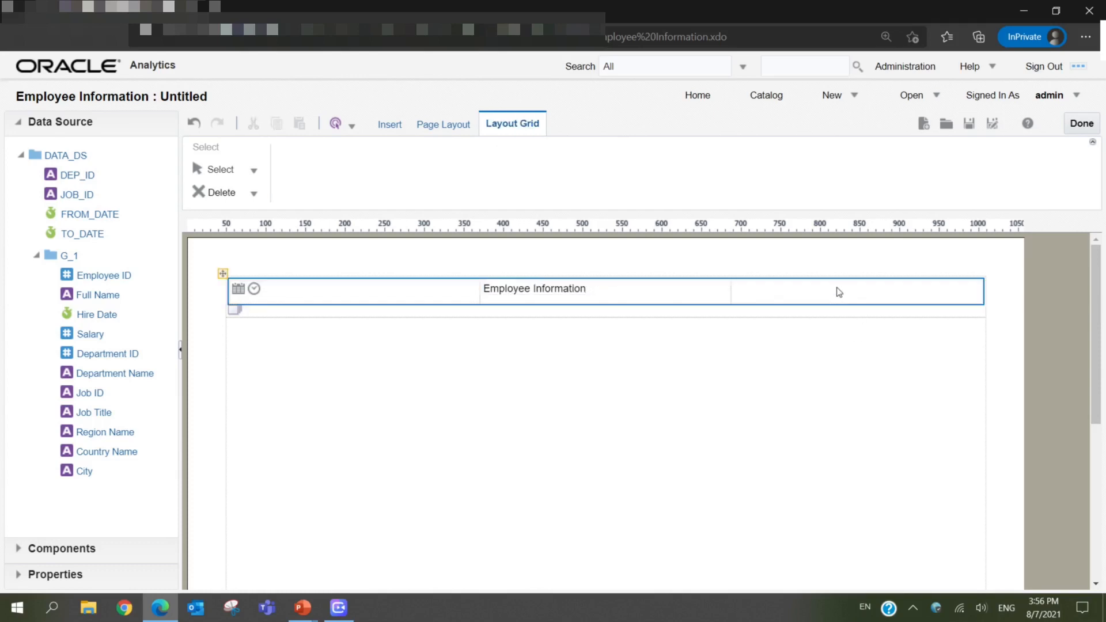
click(819, 292)
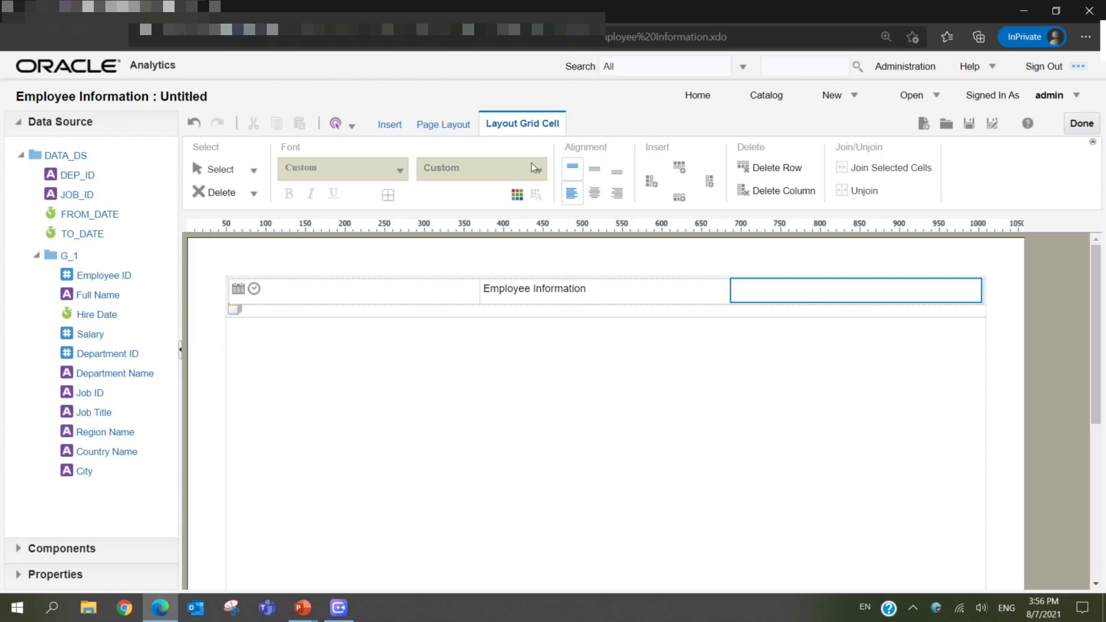
click(399, 123)
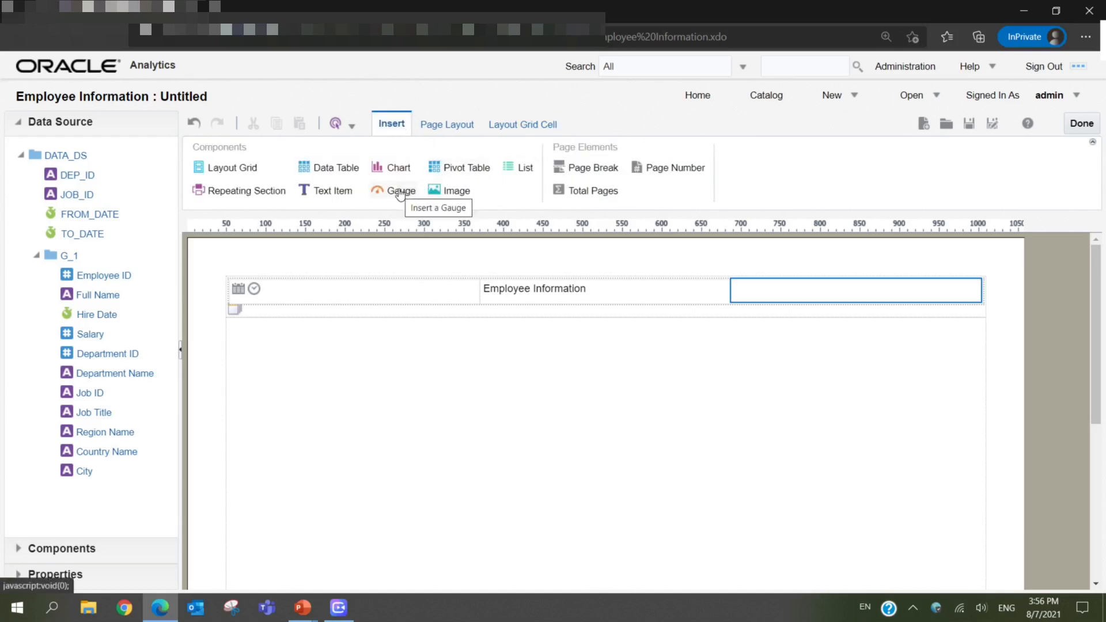
click(438, 189)
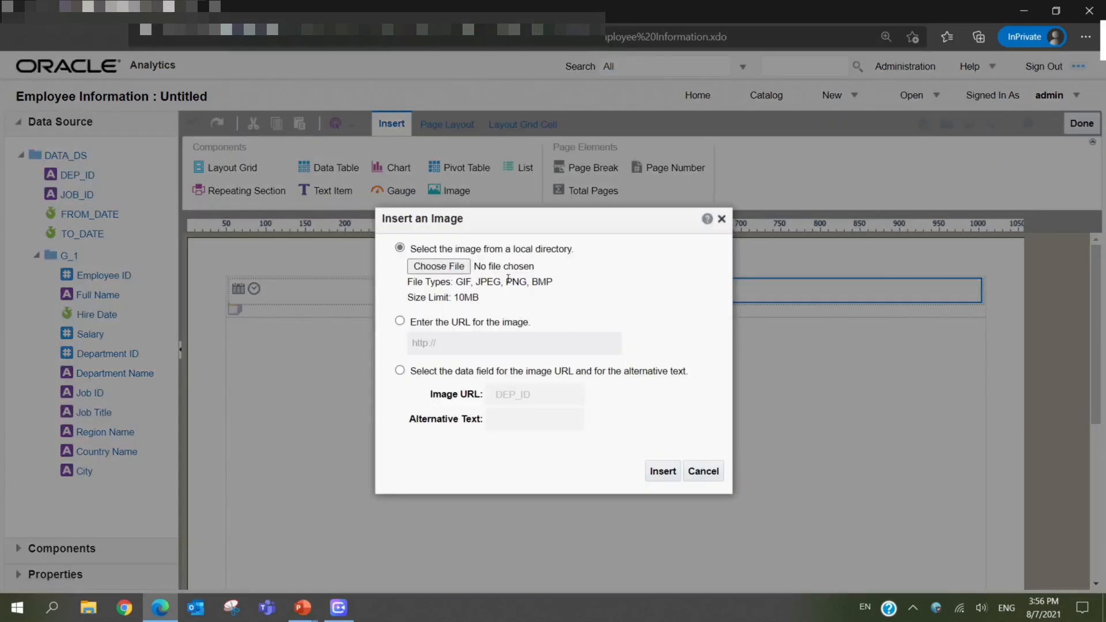
click(436, 266)
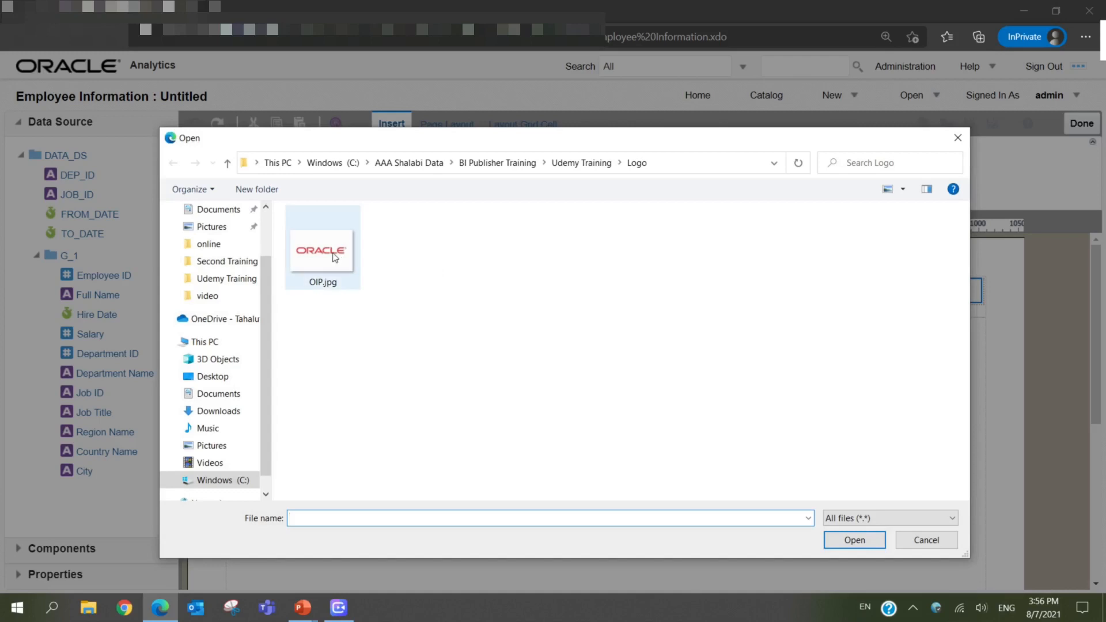
double_click(334, 257)
click(659, 471)
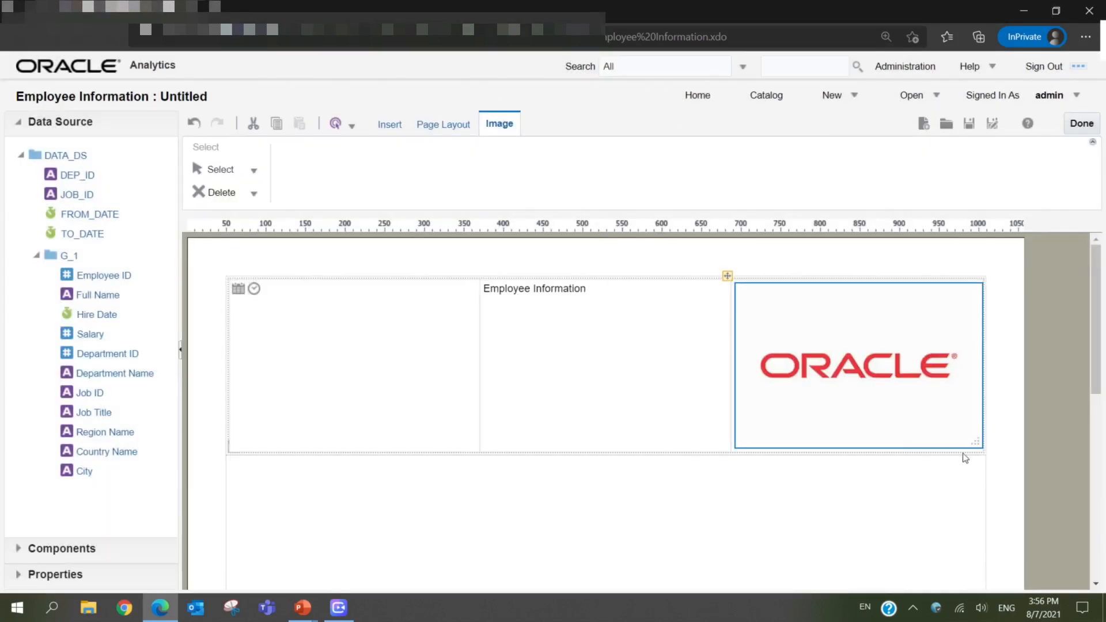
- Shrink the Oracle logo in the third header cell to less than half its height and narrower than the cell
drag(973, 444, 918, 349)
click(889, 407)
click(951, 322)
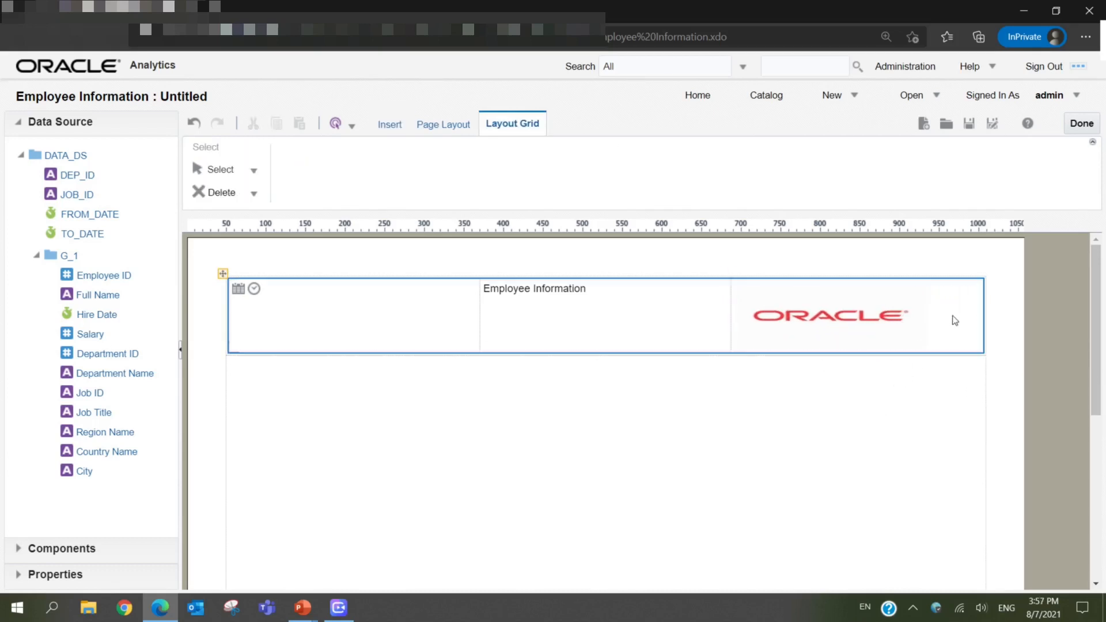
- Center the Oracle logo horizontally within the third header cell
click(881, 313)
click(957, 313)
click(961, 313)
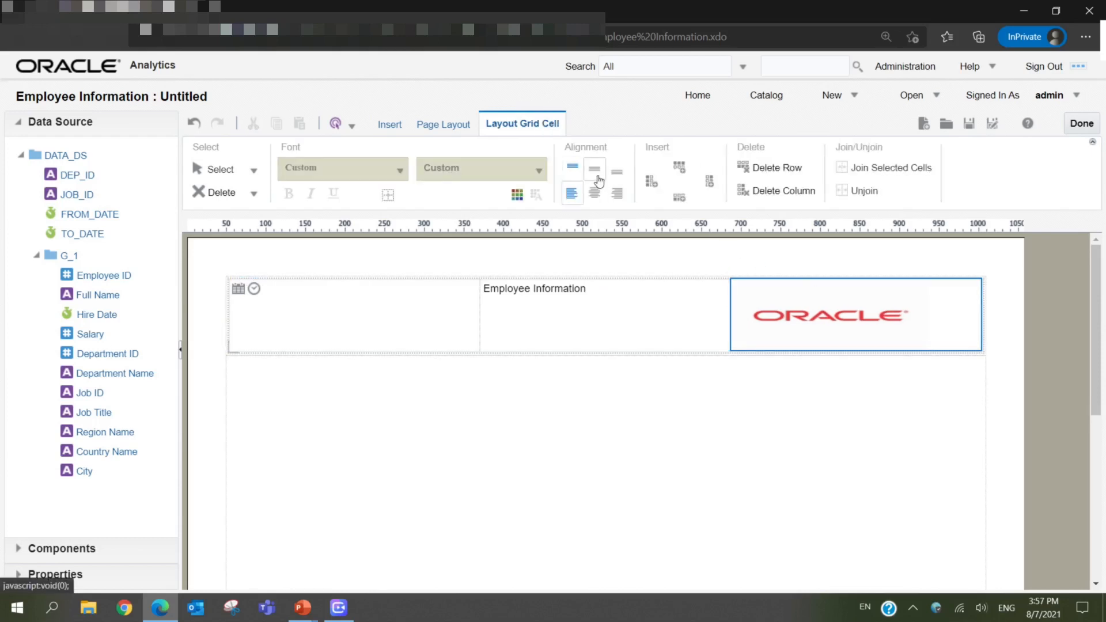
click(595, 192)
- Center the contents of the middle and first header cells both horizontally and vertically
click(543, 328)
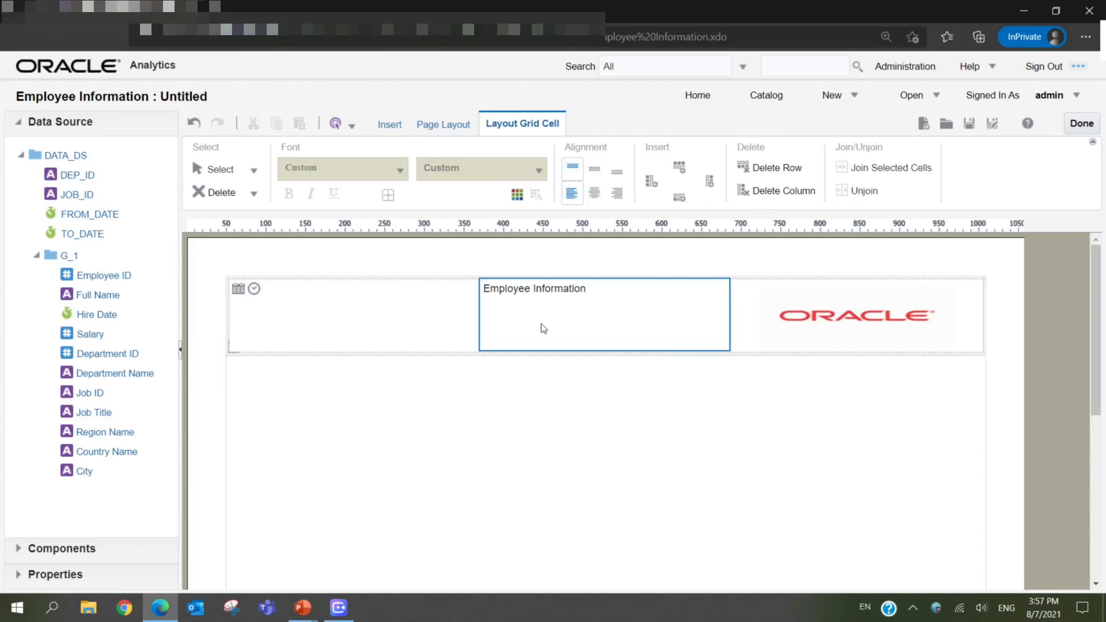
click(594, 169)
click(595, 194)
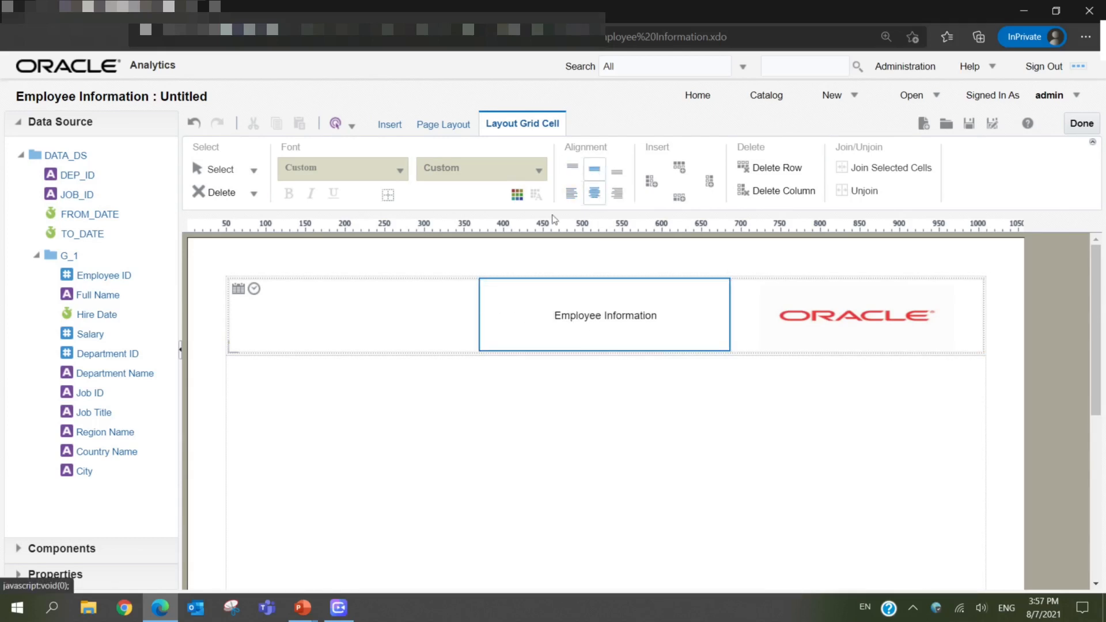
click(410, 327)
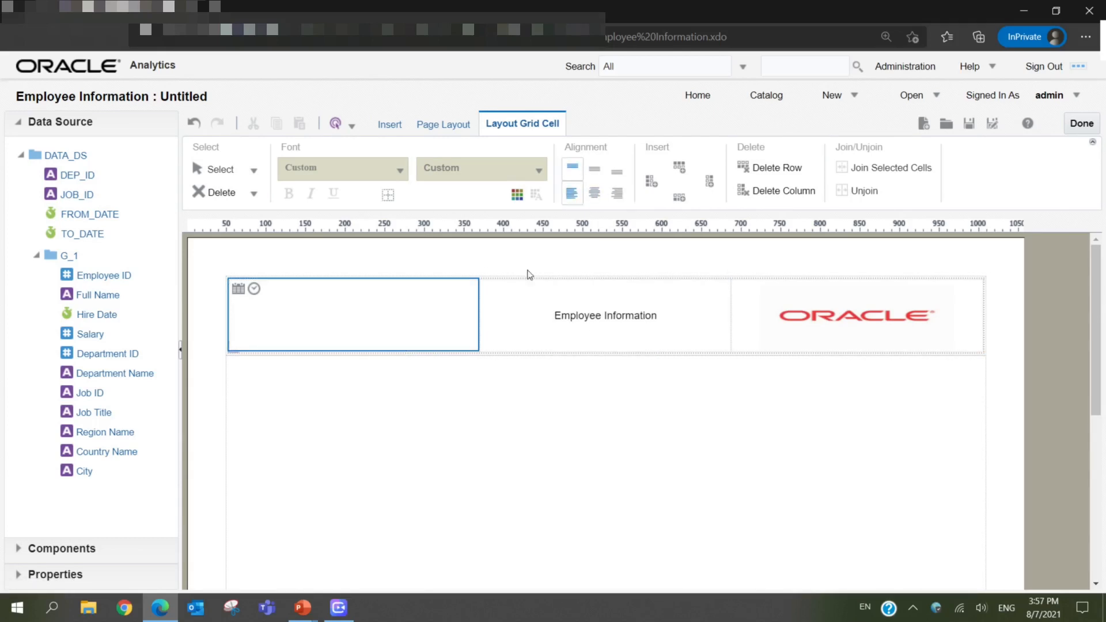
click(597, 195)
click(599, 173)
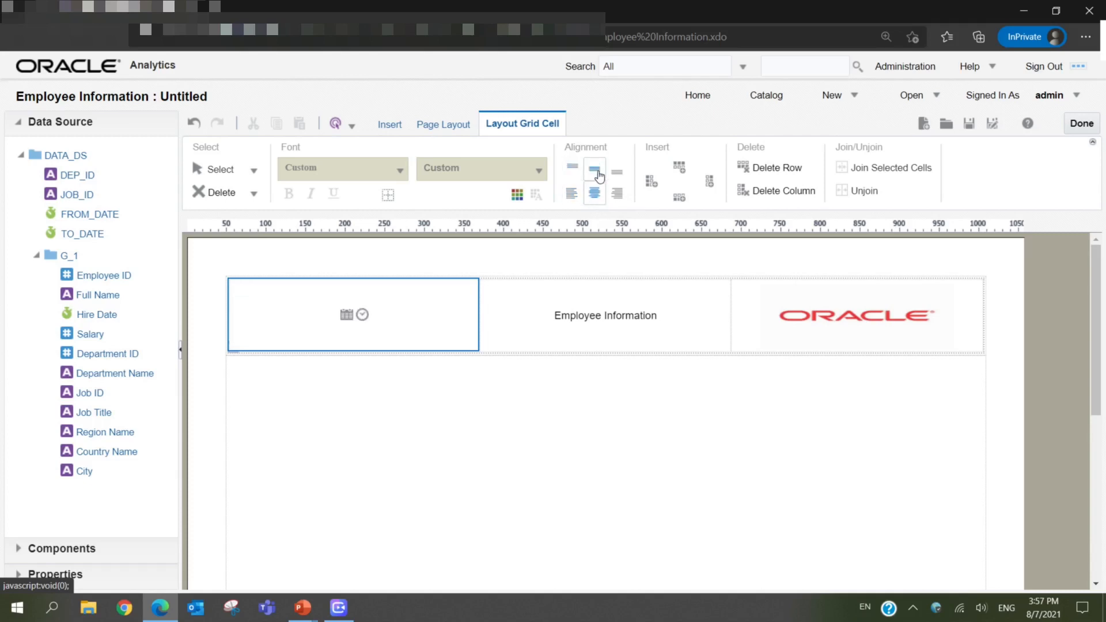
click(586, 378)
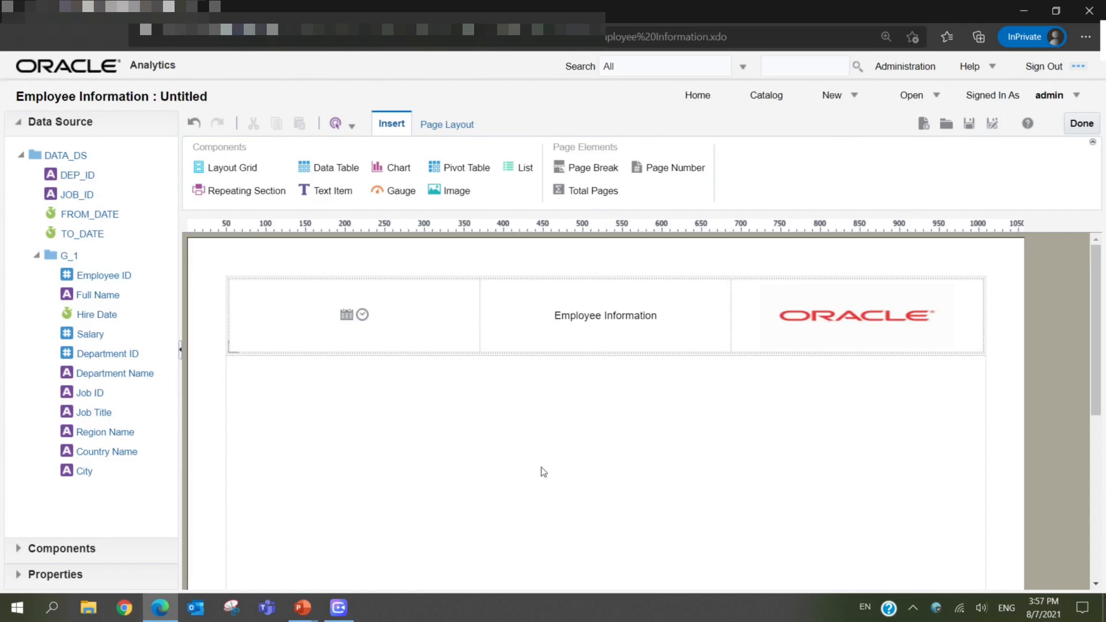
- Insert a layout grid with 1 row and 2 columns below the header grid
scroll(480, 464, down, 1)
scroll(487, 444, down, 1)
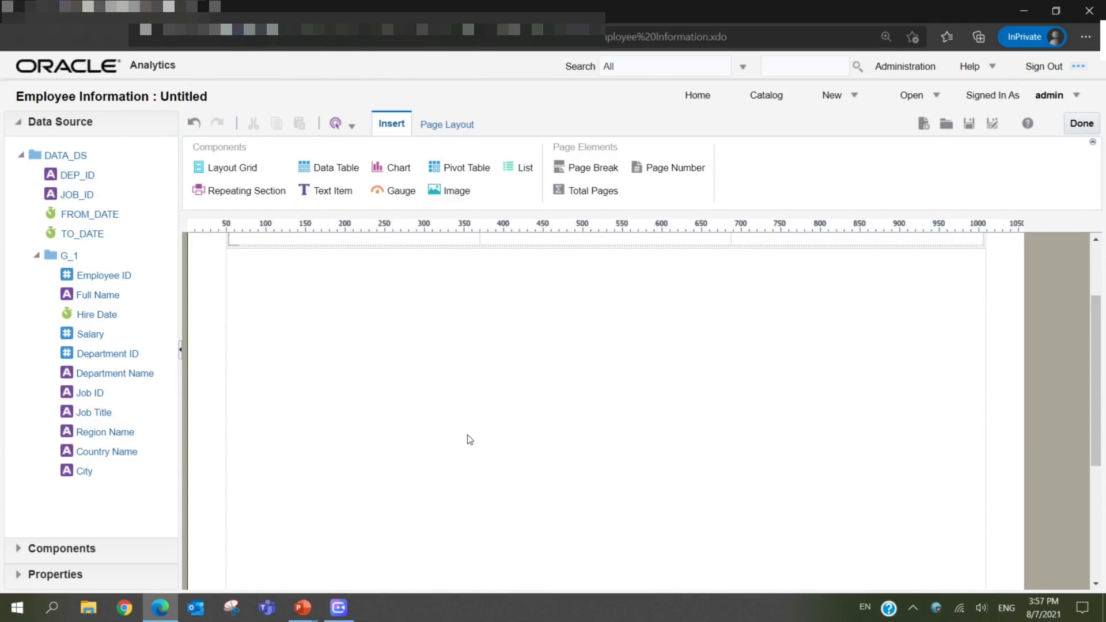
scroll(470, 439, up, 1)
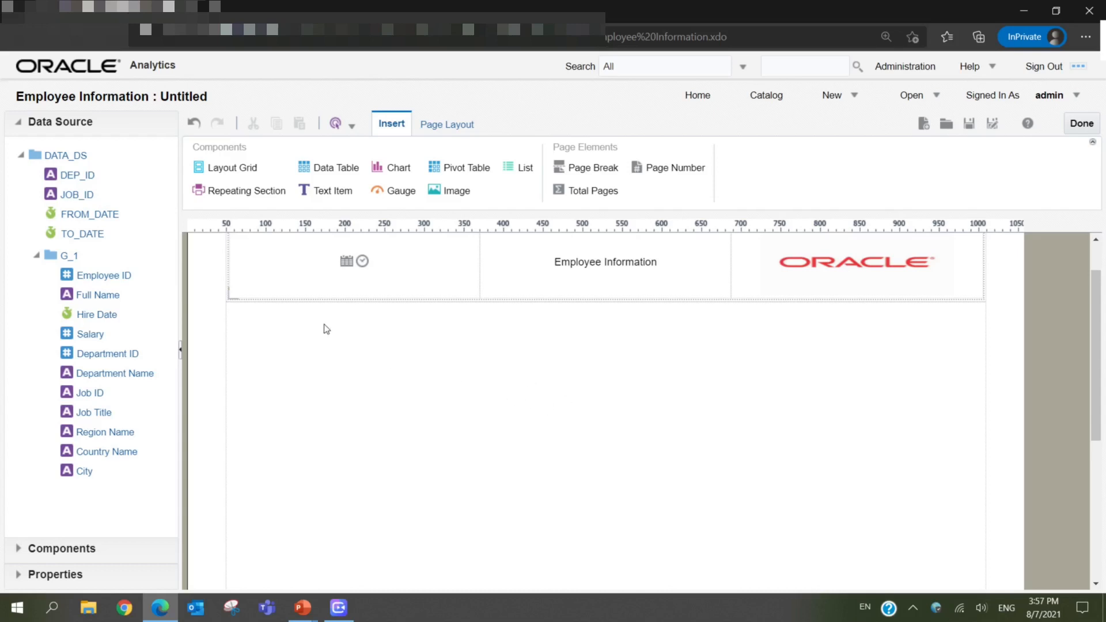
drag(219, 173, 417, 391)
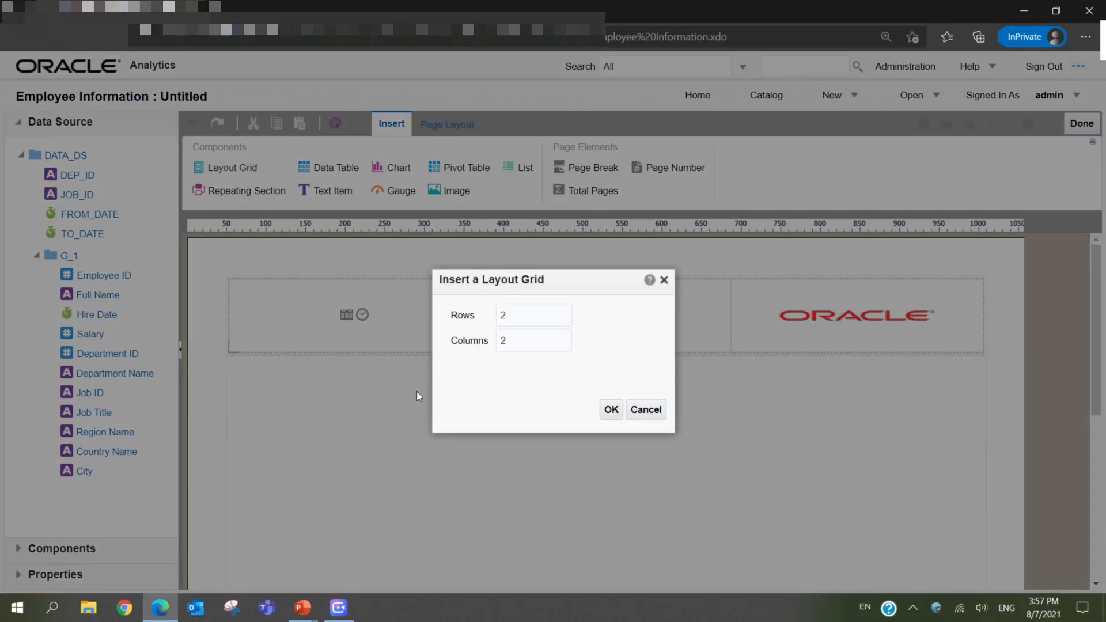
double_click(526, 321)
text(1)
click(610, 409)
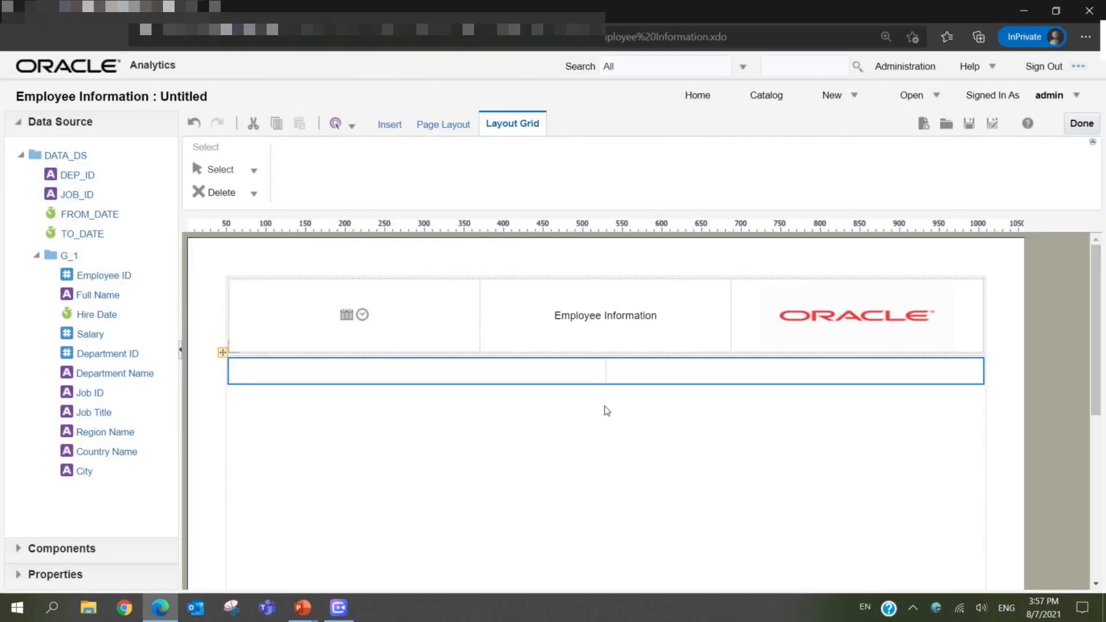
- Insert a chart into the first cell of the new two-column layout grid
click(465, 376)
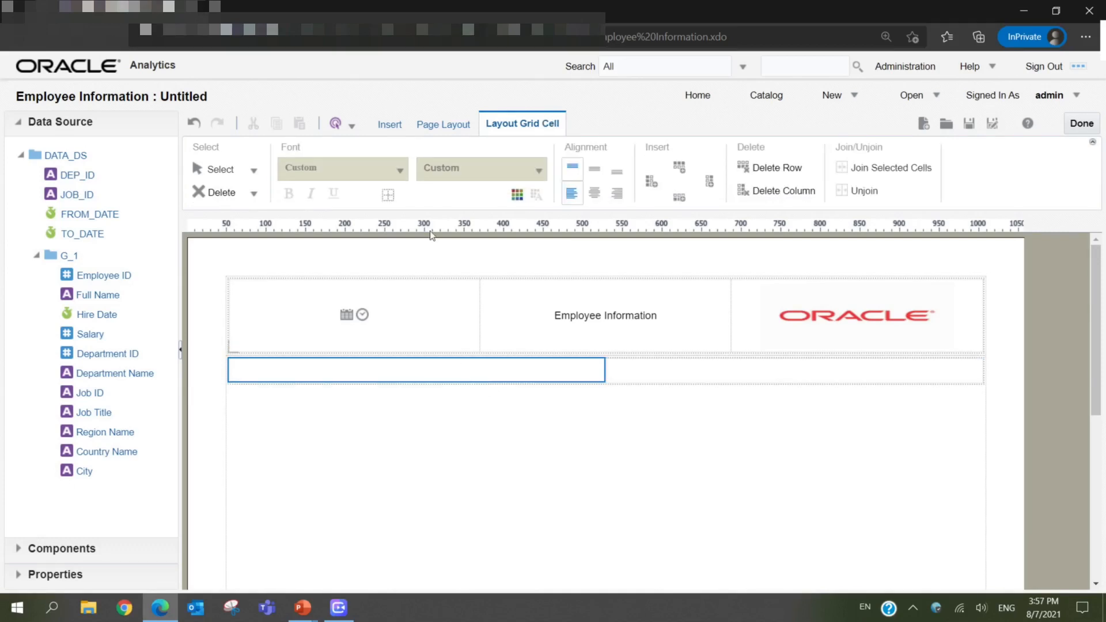
click(390, 124)
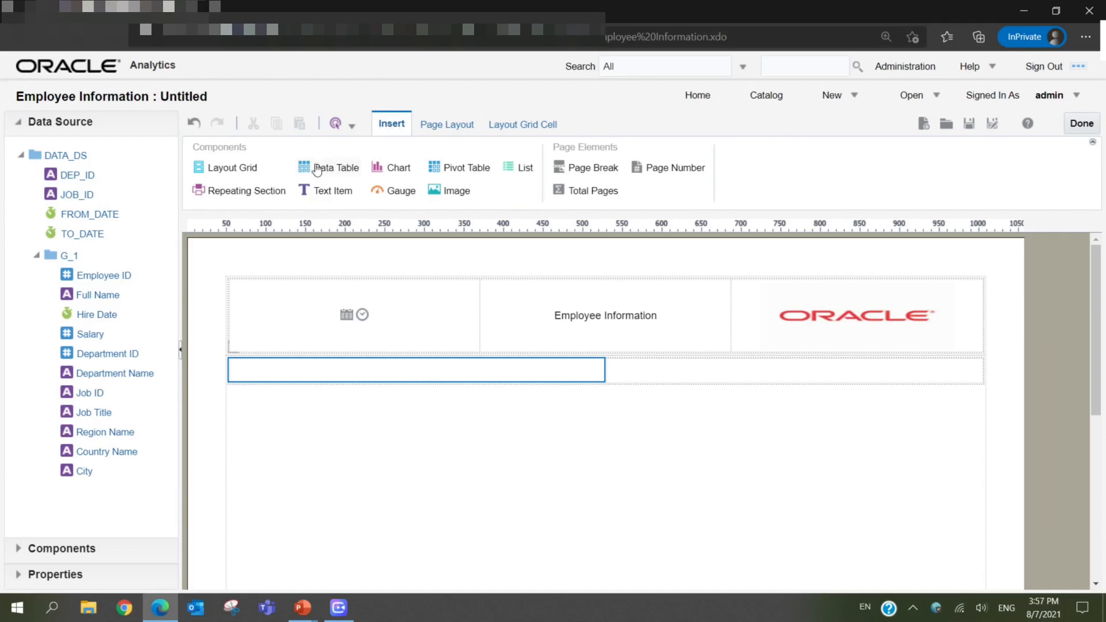
click(383, 169)
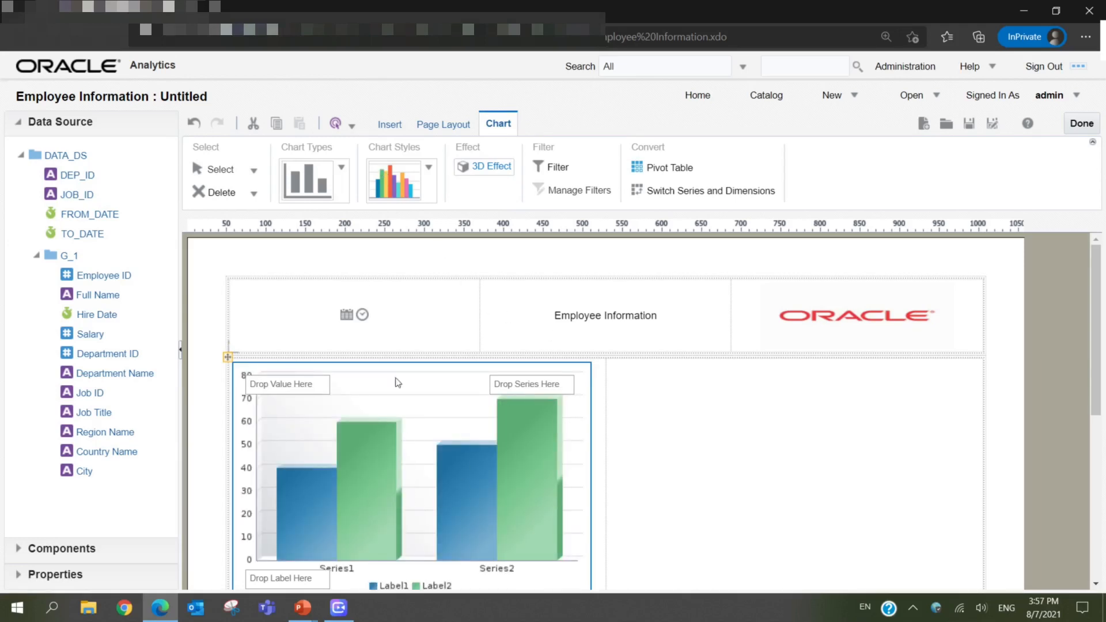
- Look through the available chart types and try the Funnel type on the new chart
click(347, 192)
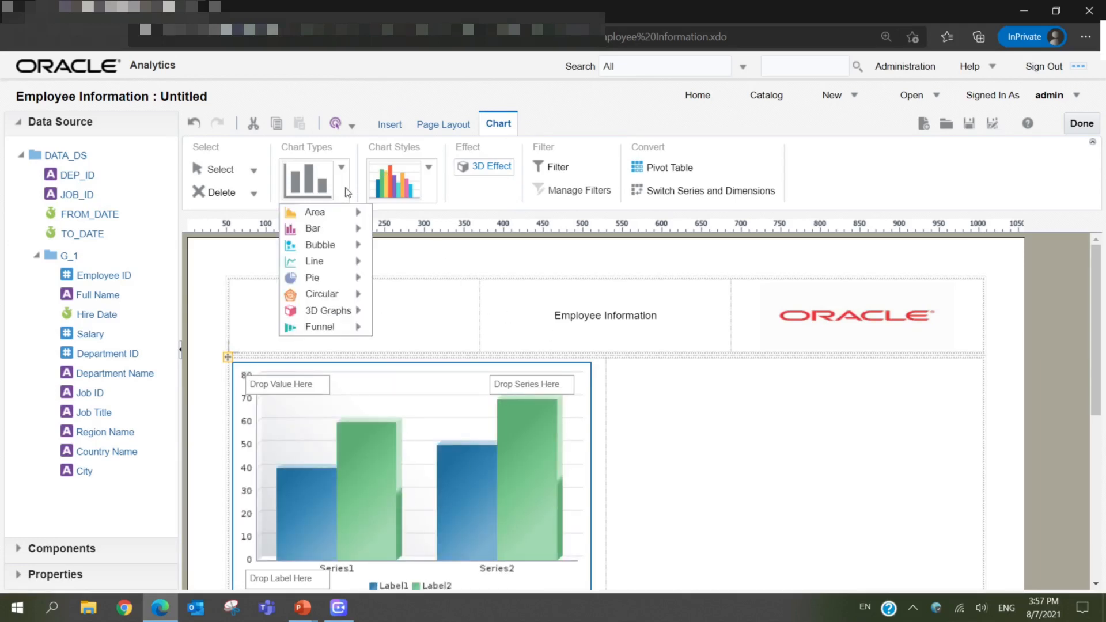
mouse_move(329, 214)
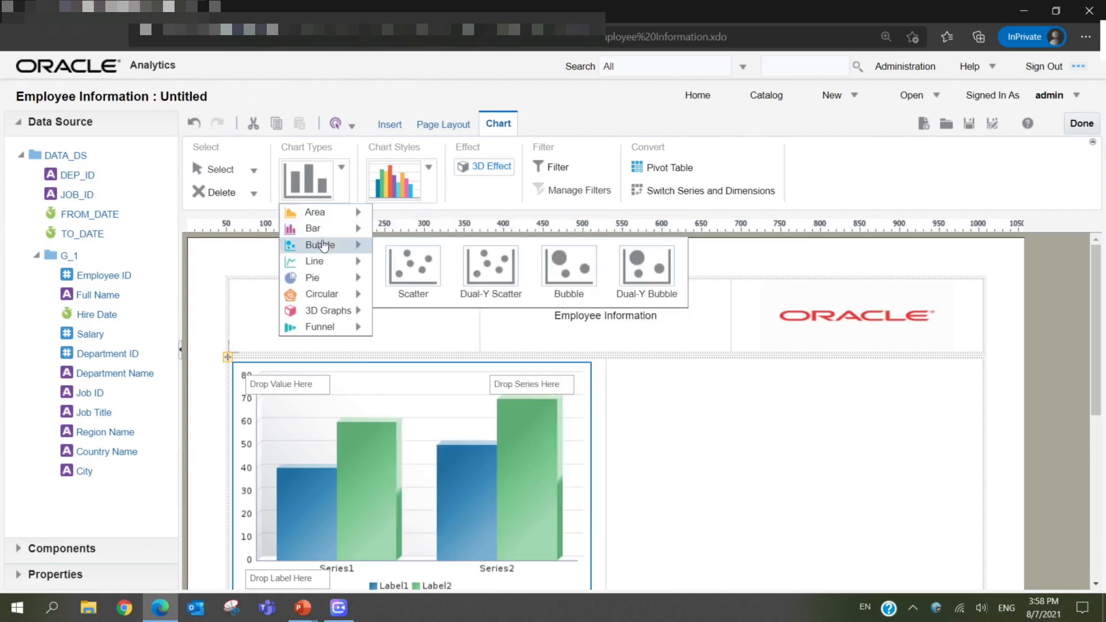
mouse_move(326, 265)
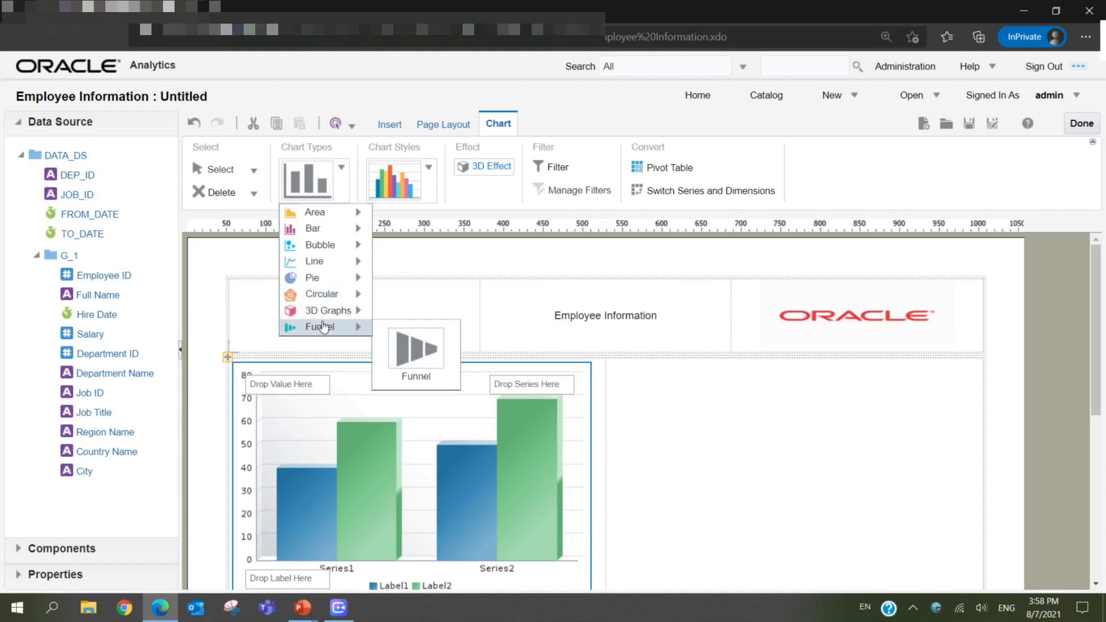
click(719, 469)
scroll(736, 460, down, 2)
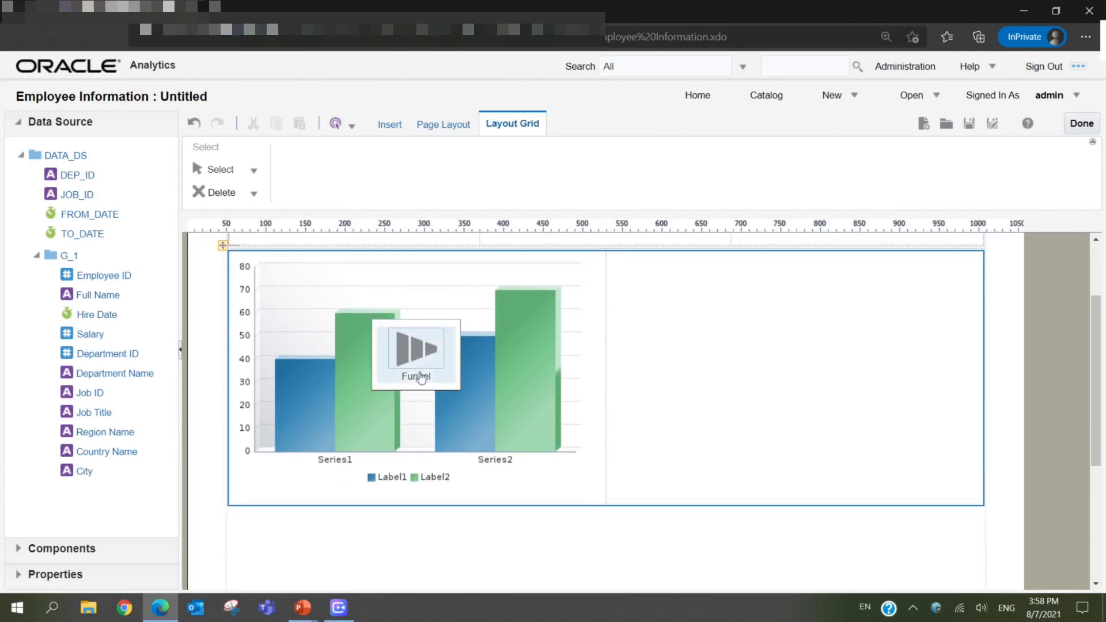
key(ctrl+z)
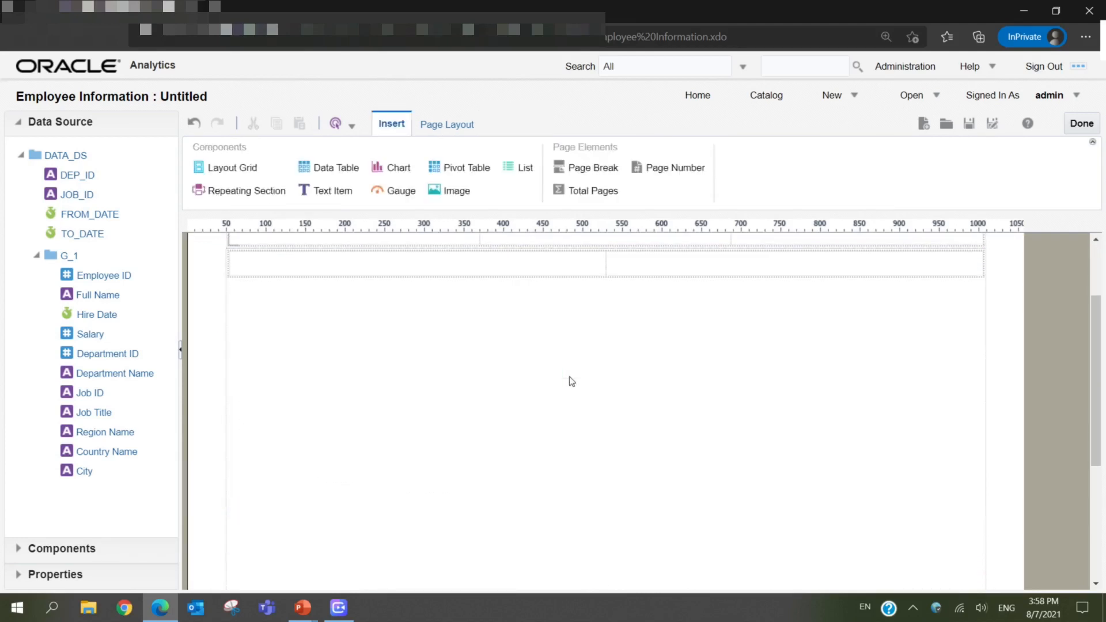
click(194, 123)
scroll(327, 245, up, 2)
scroll(467, 346, down, 1)
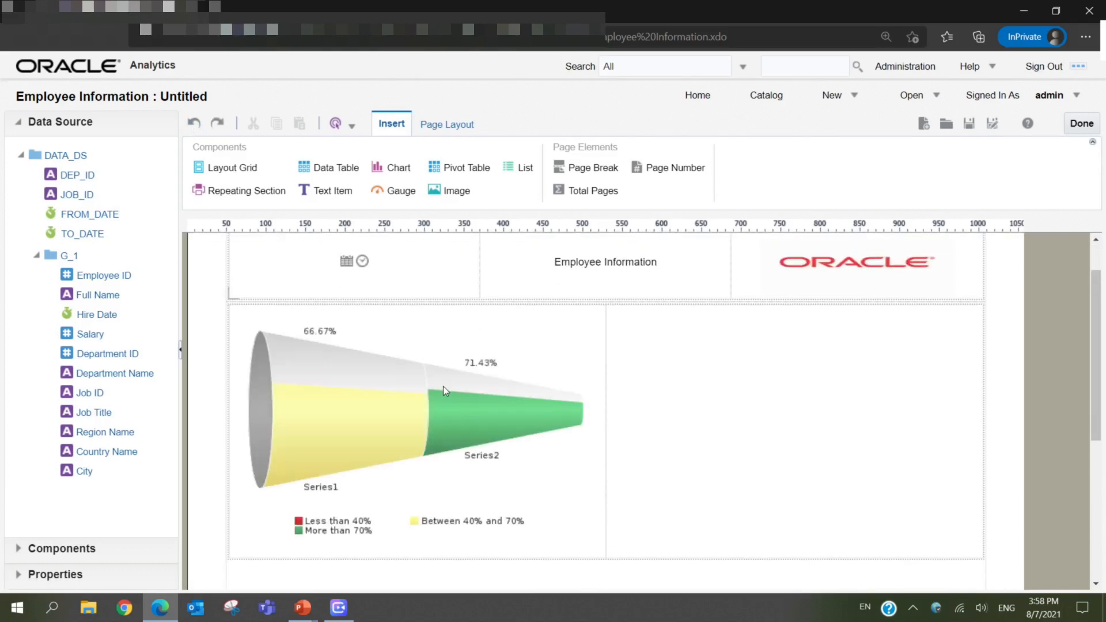
- Set the chart in the first grid cell to the Vertical Bar type
click(432, 389)
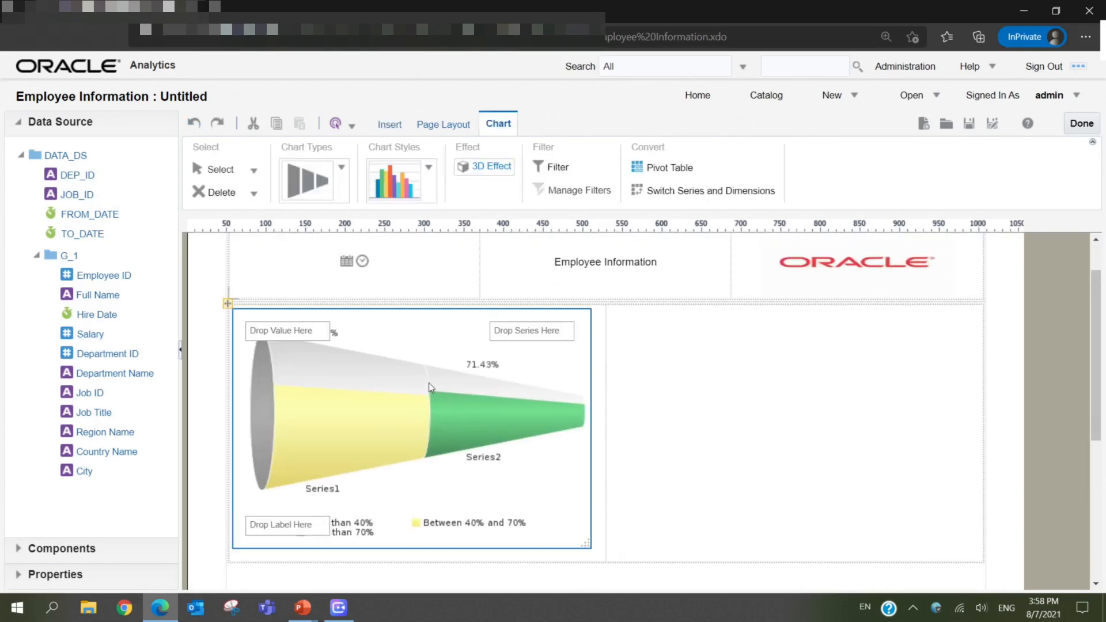
click(350, 181)
click(320, 233)
click(342, 169)
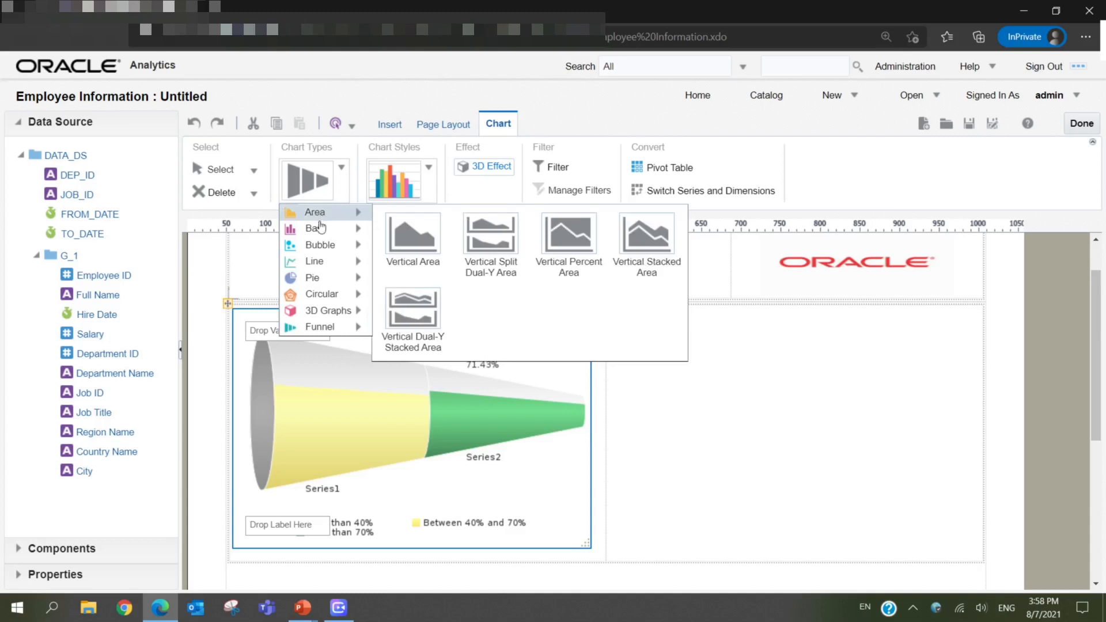
mouse_move(314, 228)
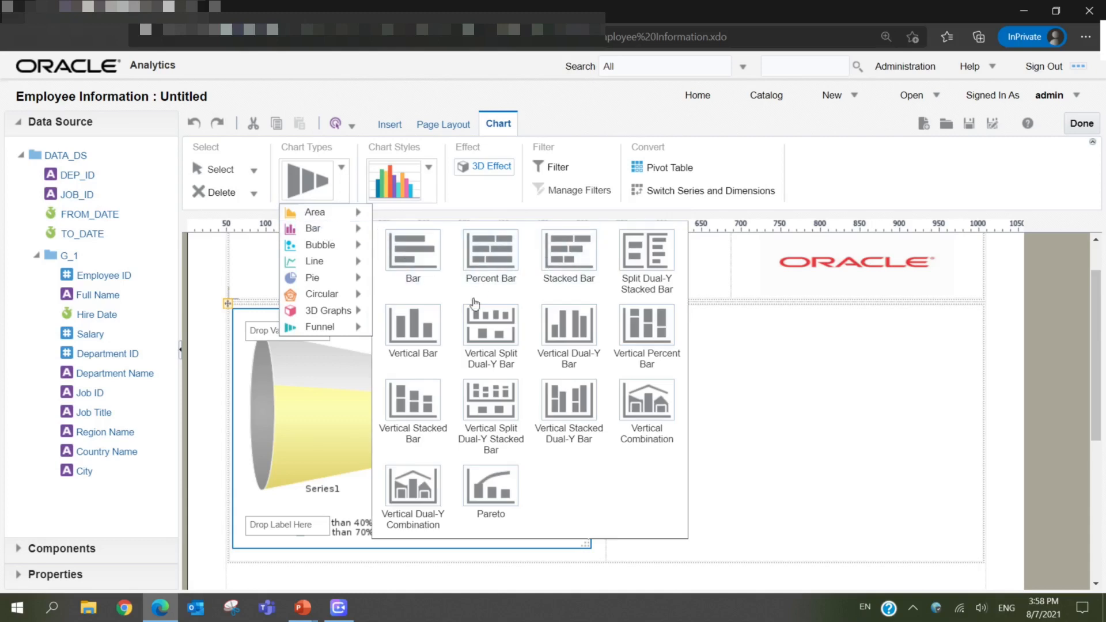
click(433, 321)
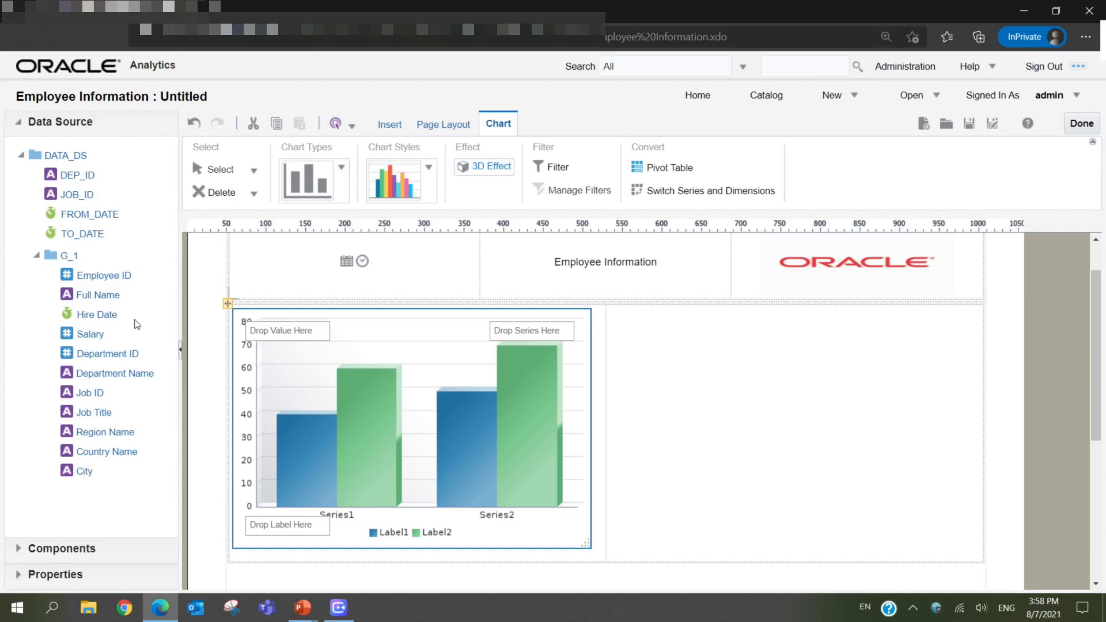
- Assign Salary as the bar chart's value, Department Name as its label and Region Name as its series
drag(93, 340, 280, 337)
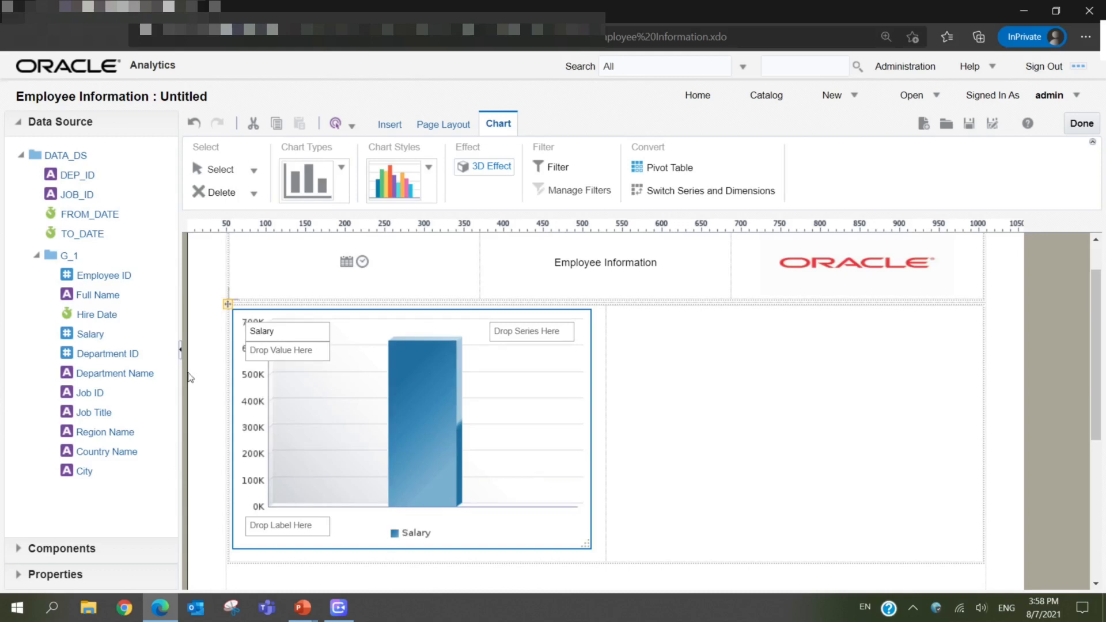
drag(86, 375, 271, 536)
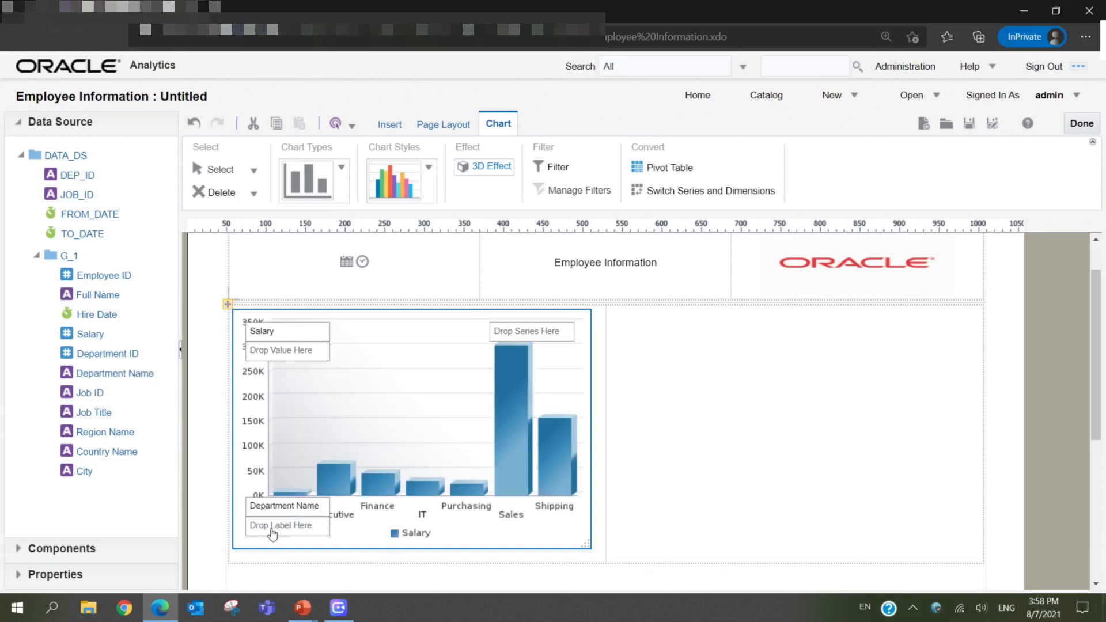
drag(90, 439, 506, 332)
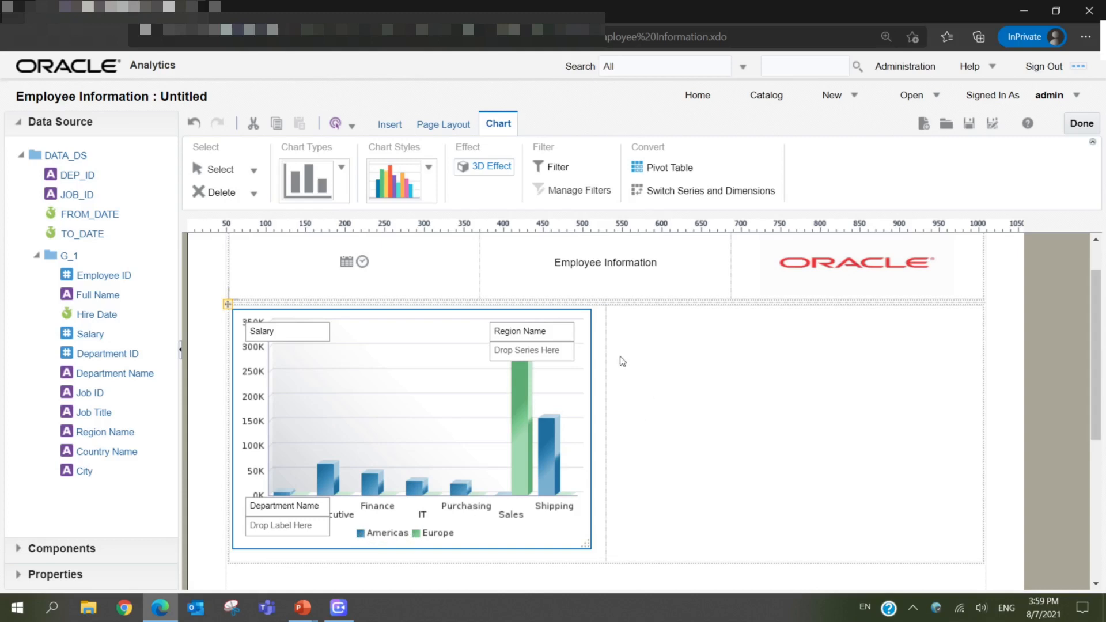
click(714, 430)
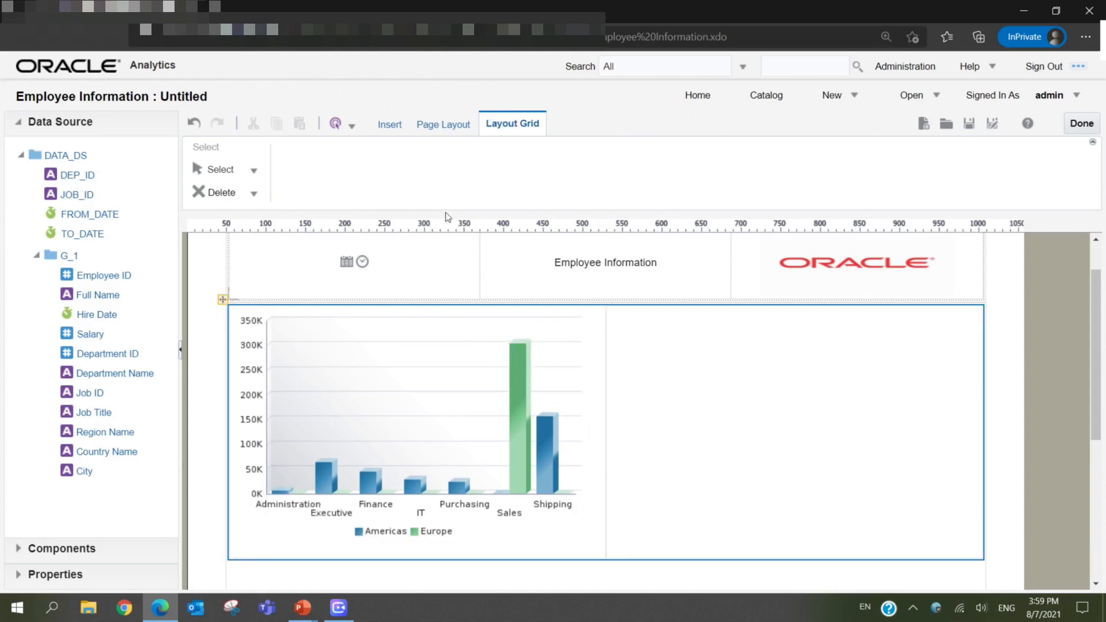
click(392, 126)
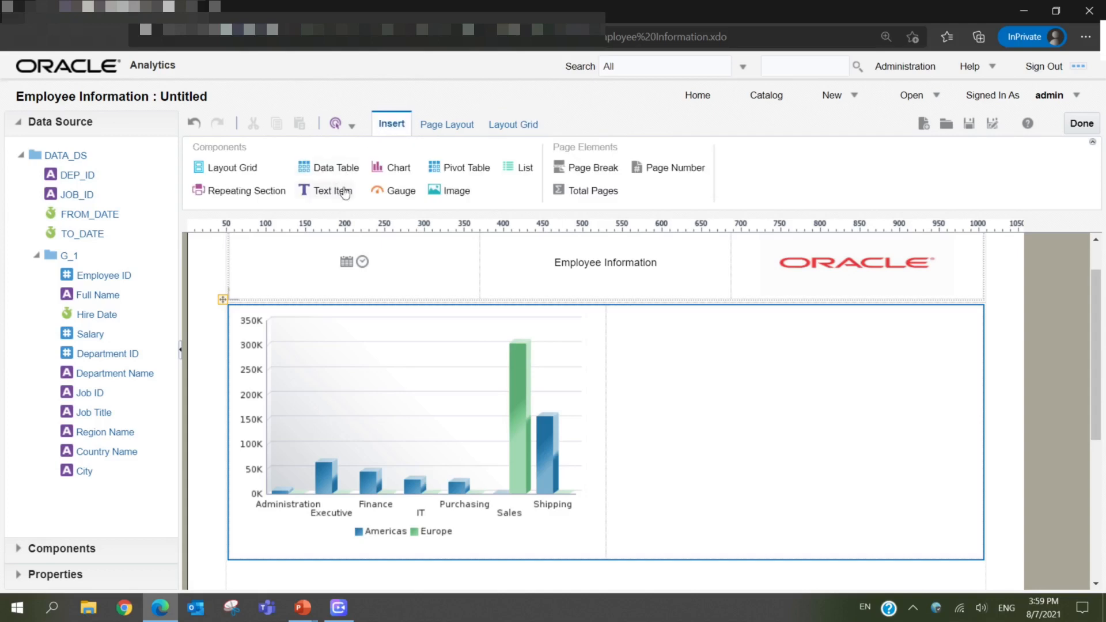
click(386, 168)
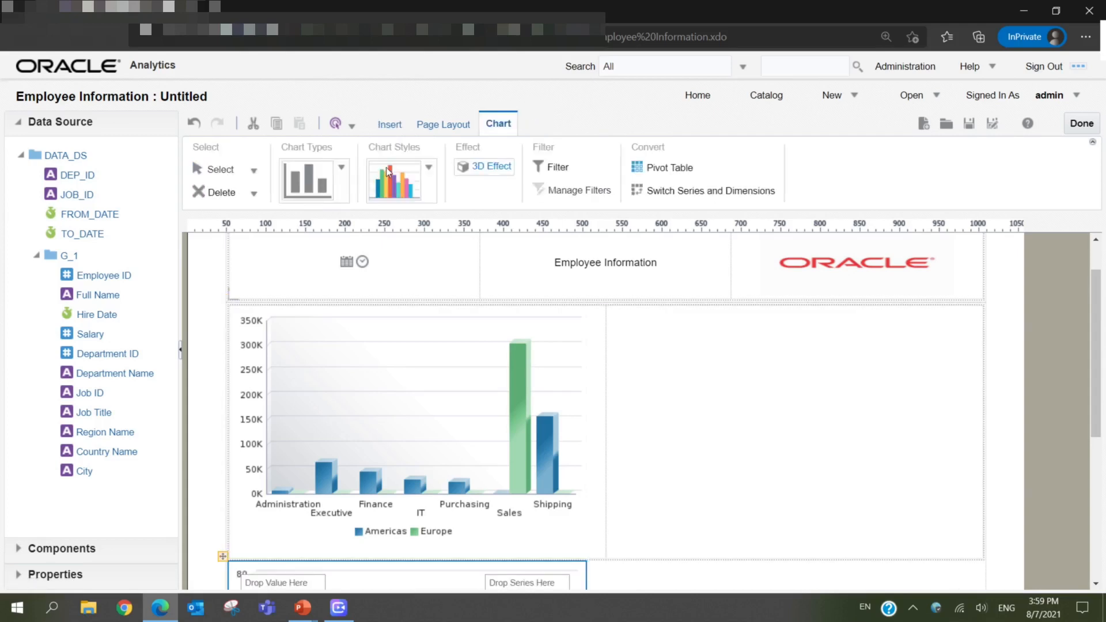
key(ctrl+z)
- Insert a second chart into the empty grid cell beside the salary bar chart
click(695, 408)
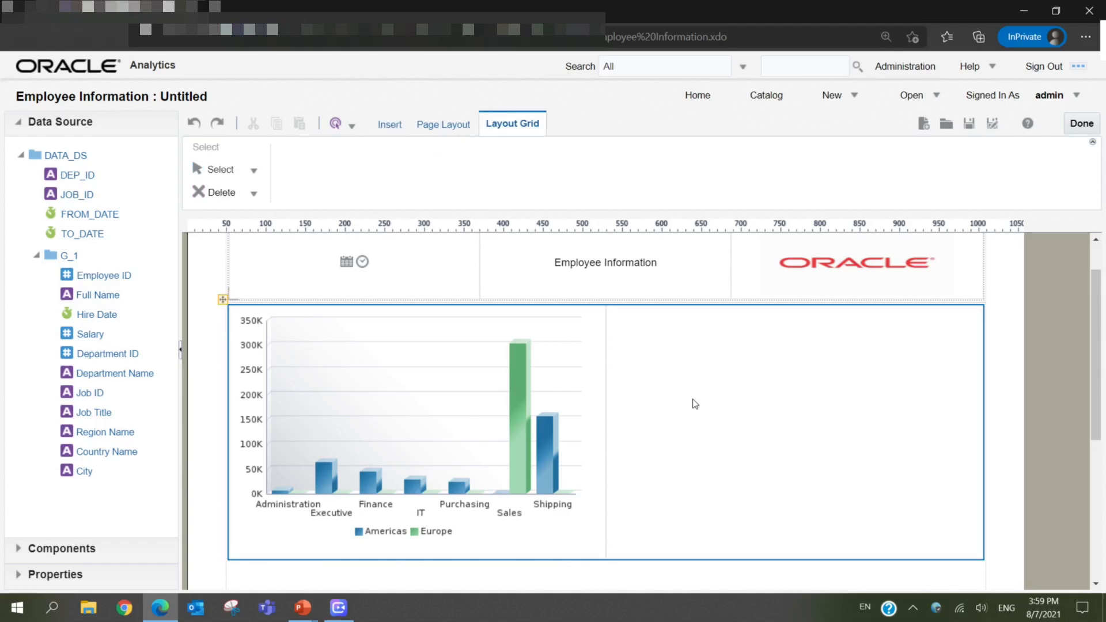
click(702, 385)
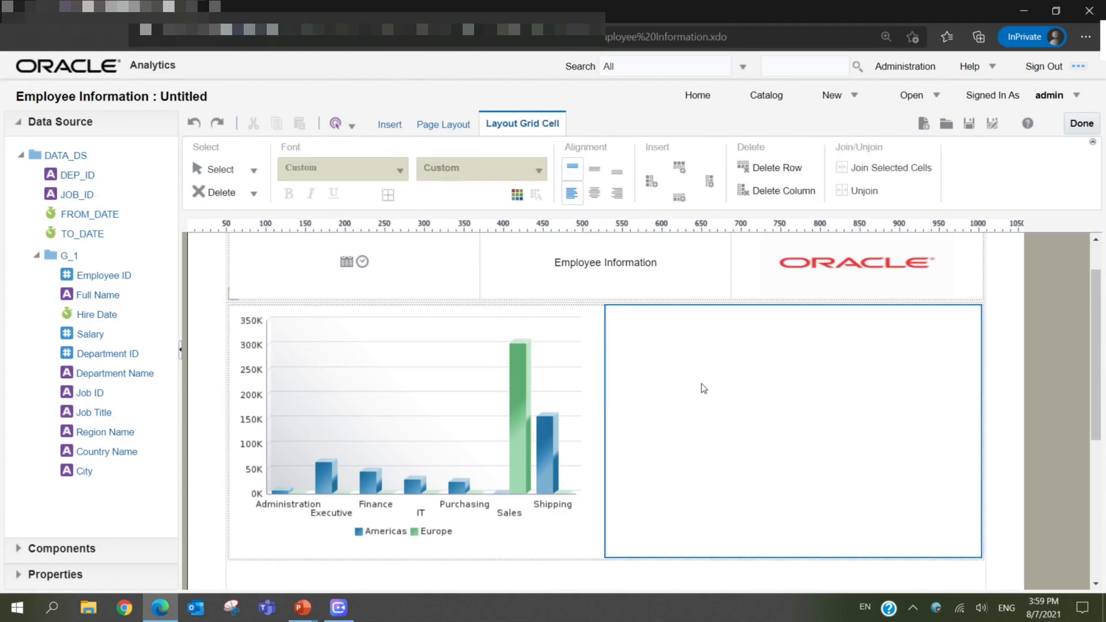
click(390, 124)
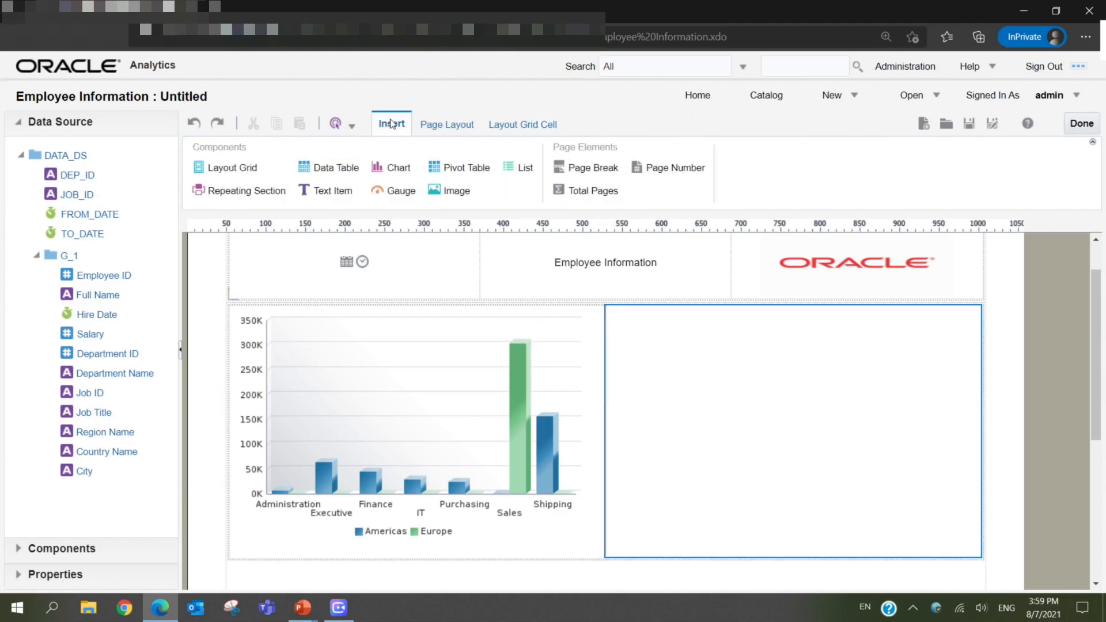
click(395, 176)
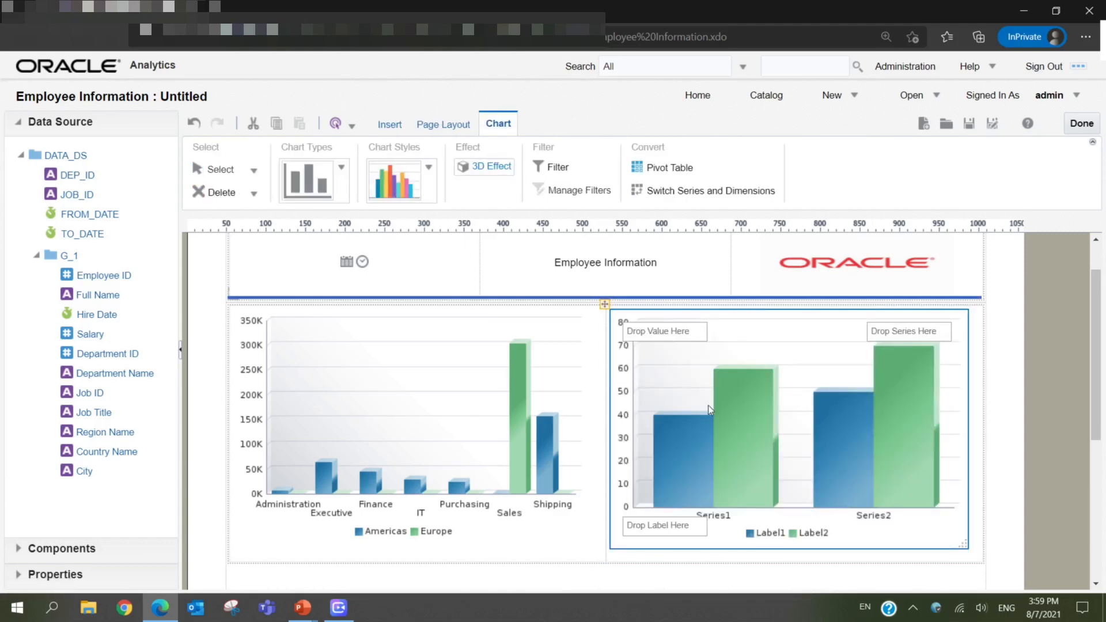
- Change the second chart, beside the salary bar chart, to the Pie type
click(341, 179)
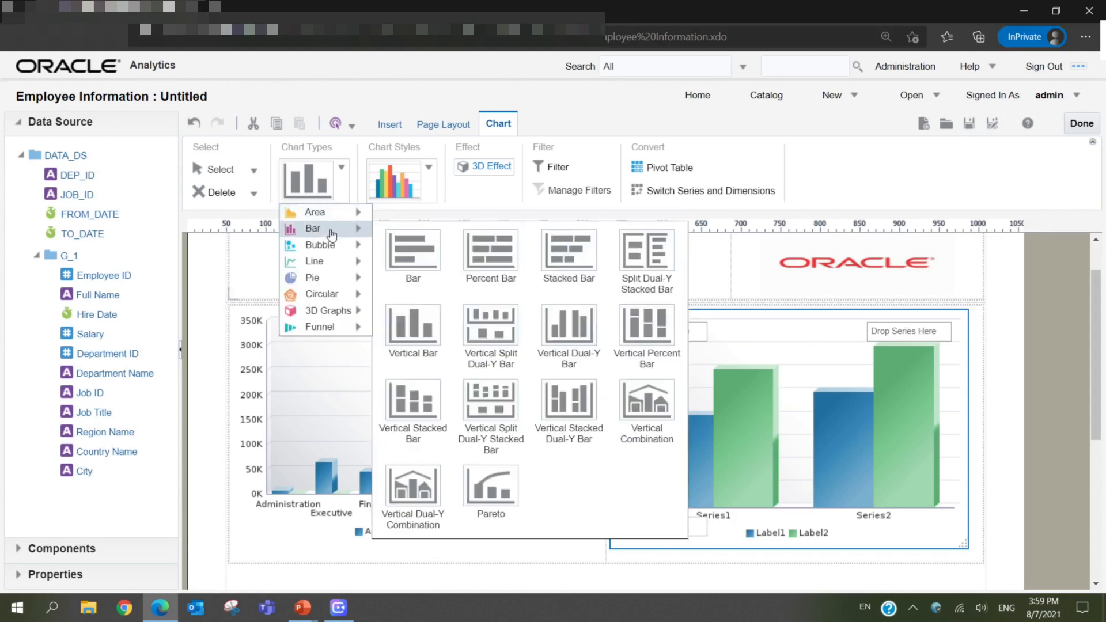
mouse_move(326, 279)
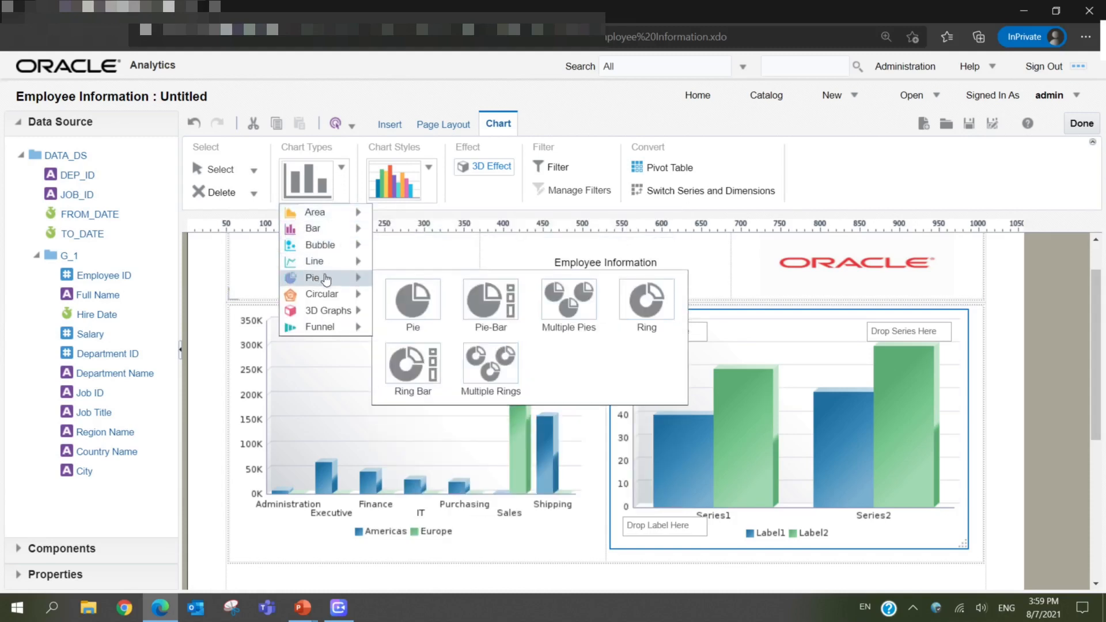
click(420, 300)
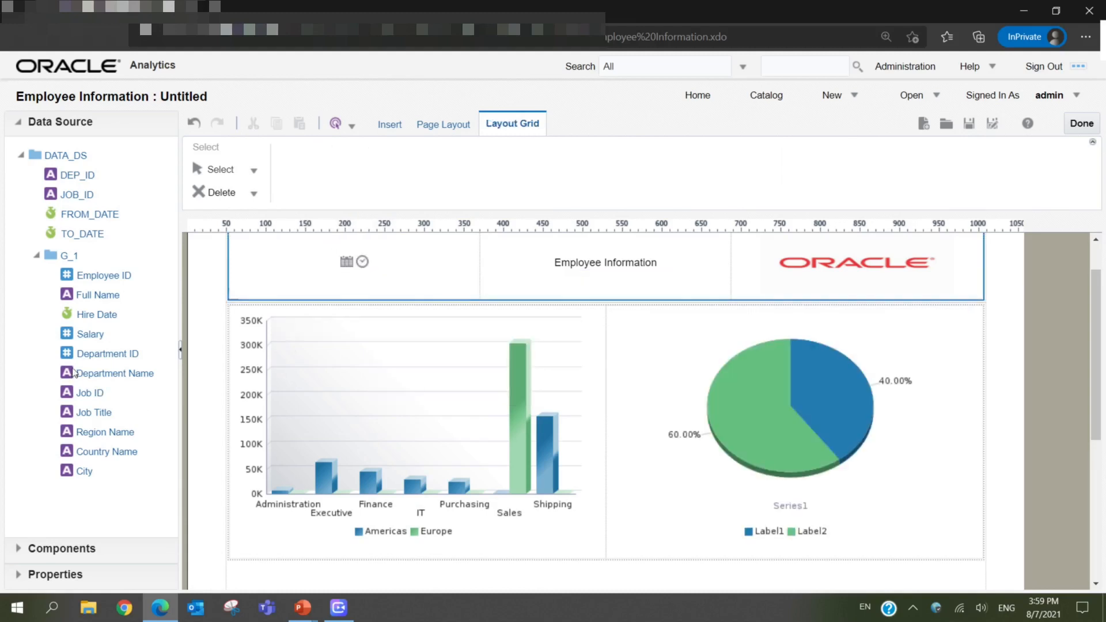
- Assign Salary as the pie chart's value and Country Name as its series
click(746, 379)
drag(85, 335, 664, 332)
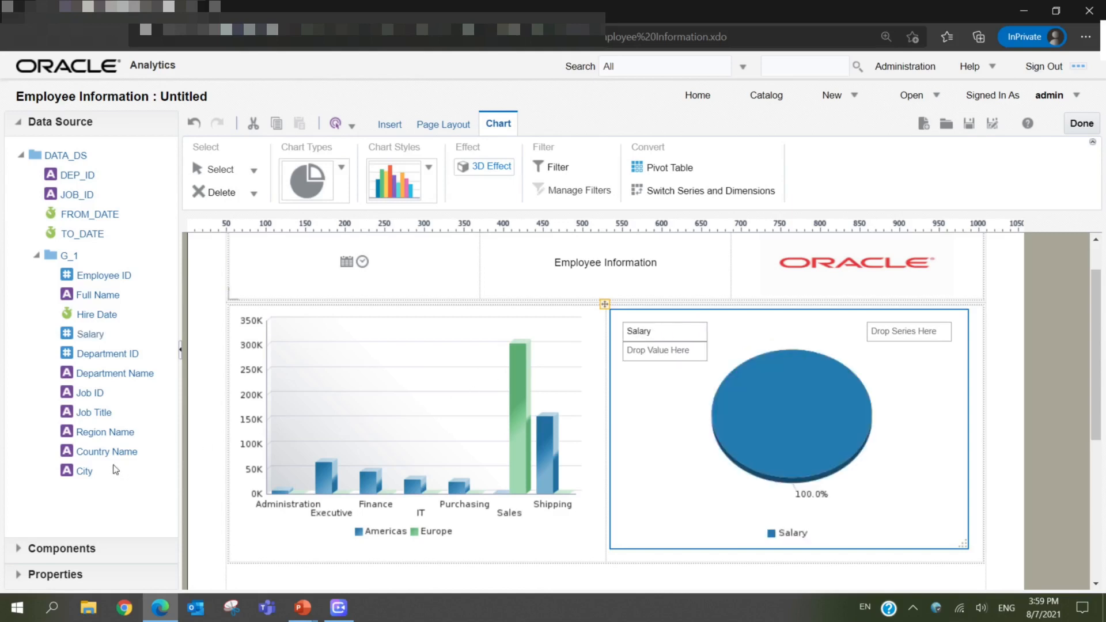
drag(95, 453, 898, 338)
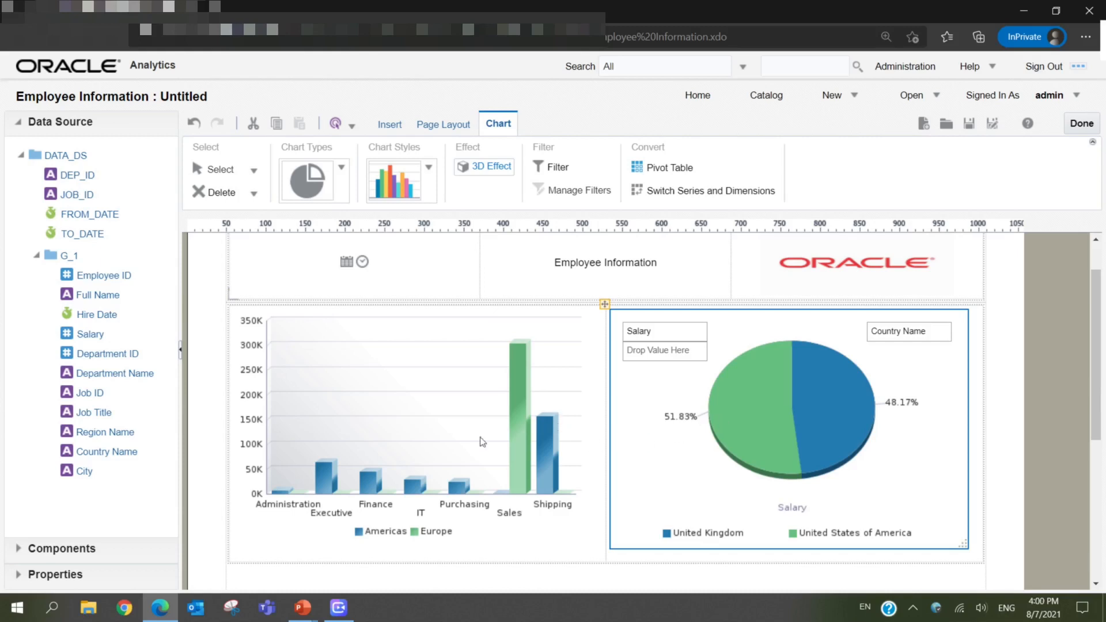
- Insert a pivot table in the empty area directly below the two charts
scroll(504, 438, down, 1)
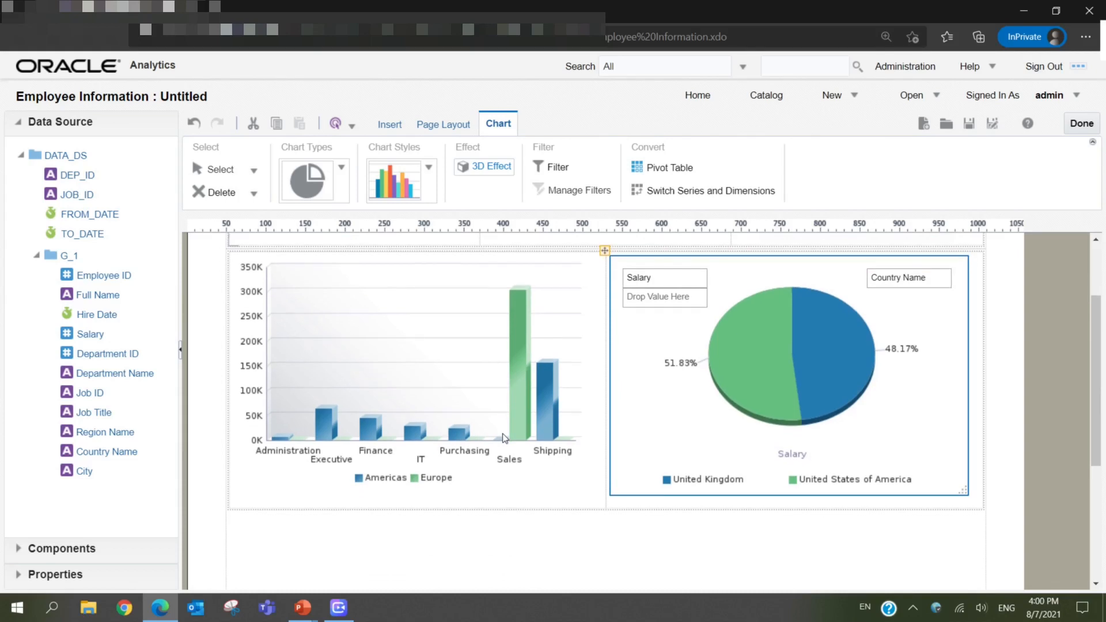
scroll(504, 438, down, 1)
scroll(504, 438, down, 1)
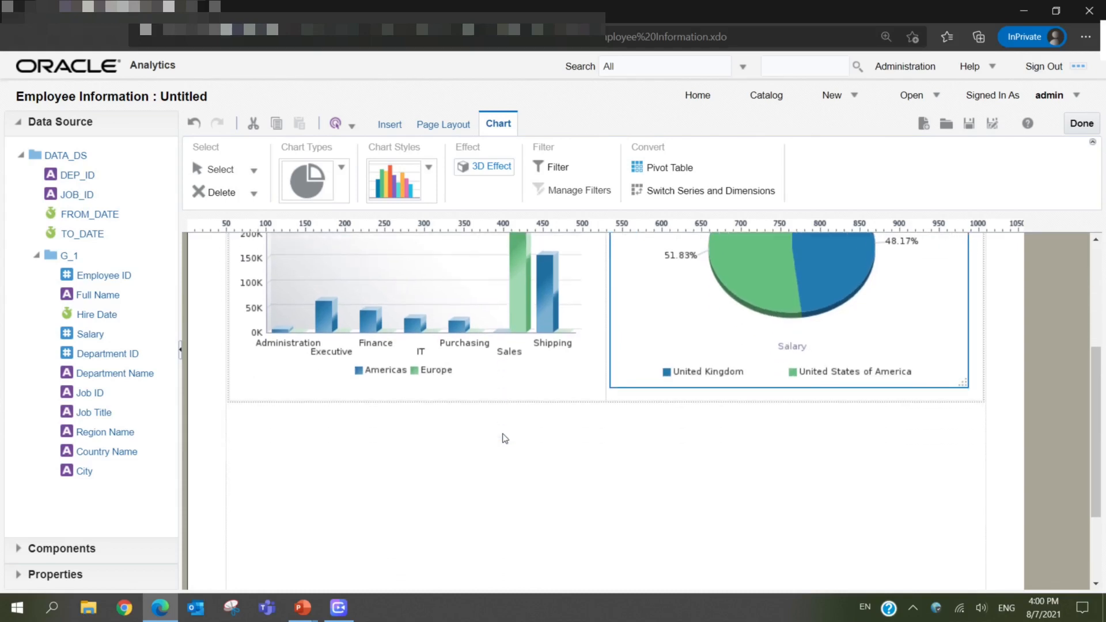
scroll(505, 438, down, 1)
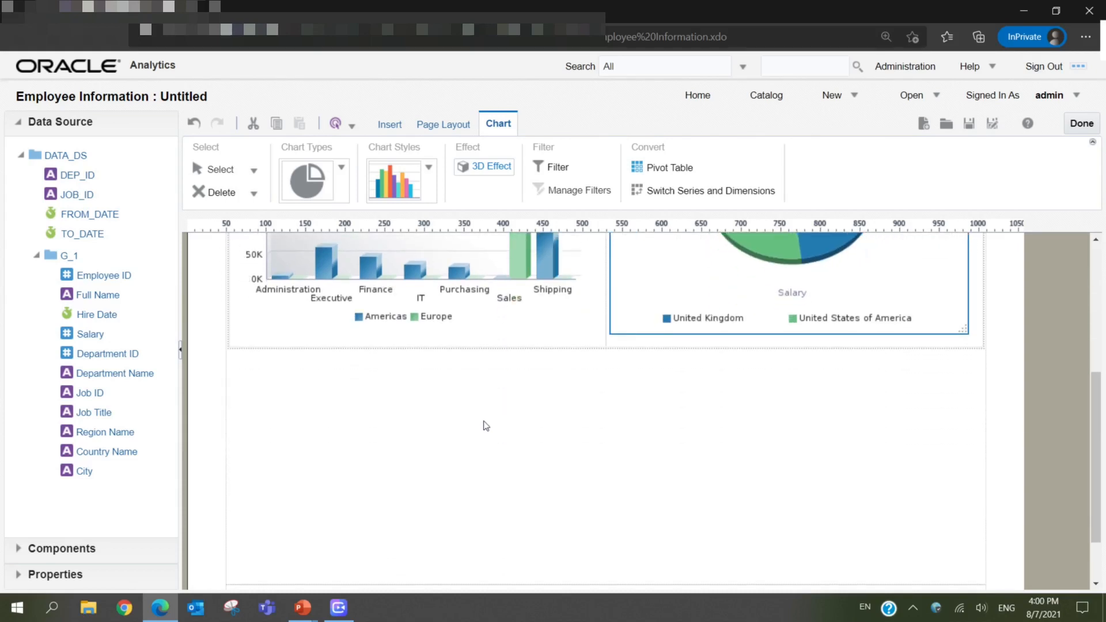
click(486, 426)
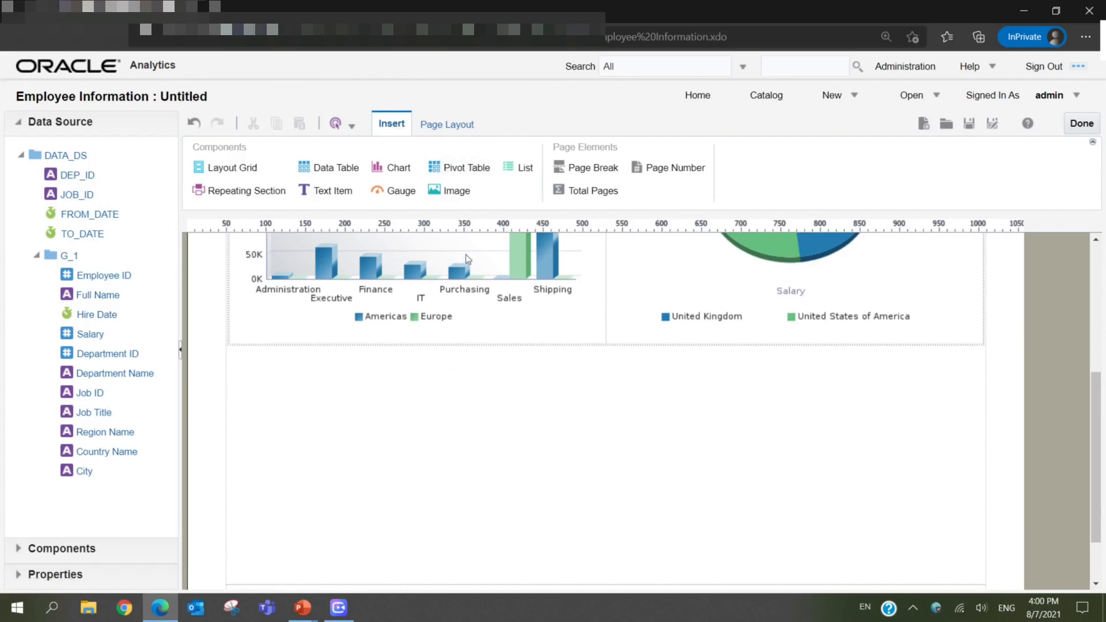
drag(457, 172, 413, 435)
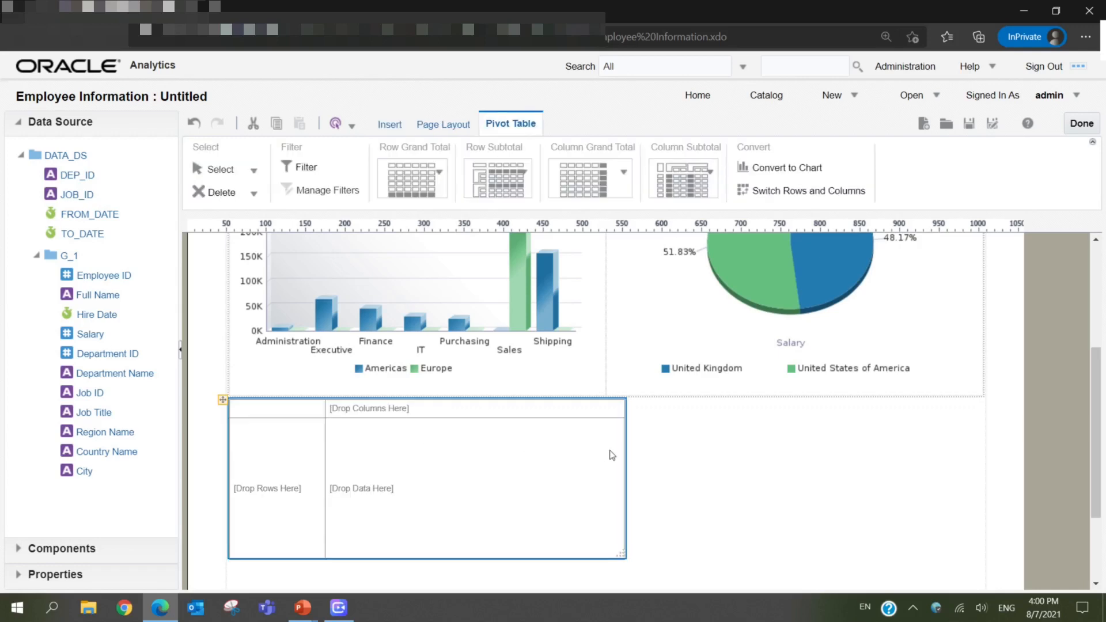
- Fill the pivot table with Job Title as rows, Department Name as columns and Salary as data
scroll(691, 459, down, 1)
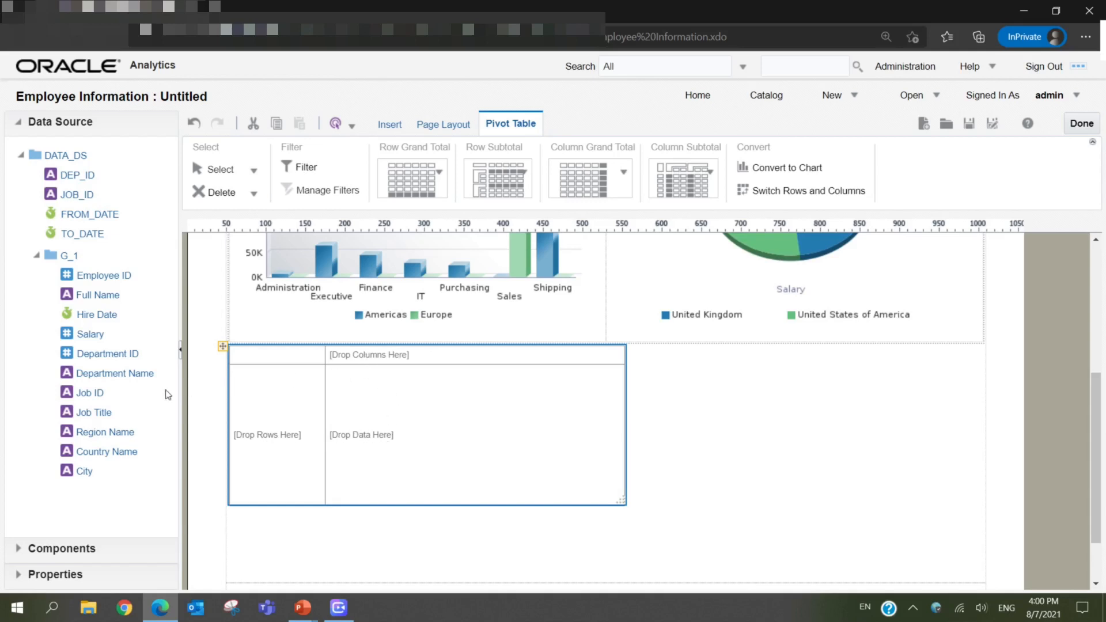
drag(87, 416, 267, 437)
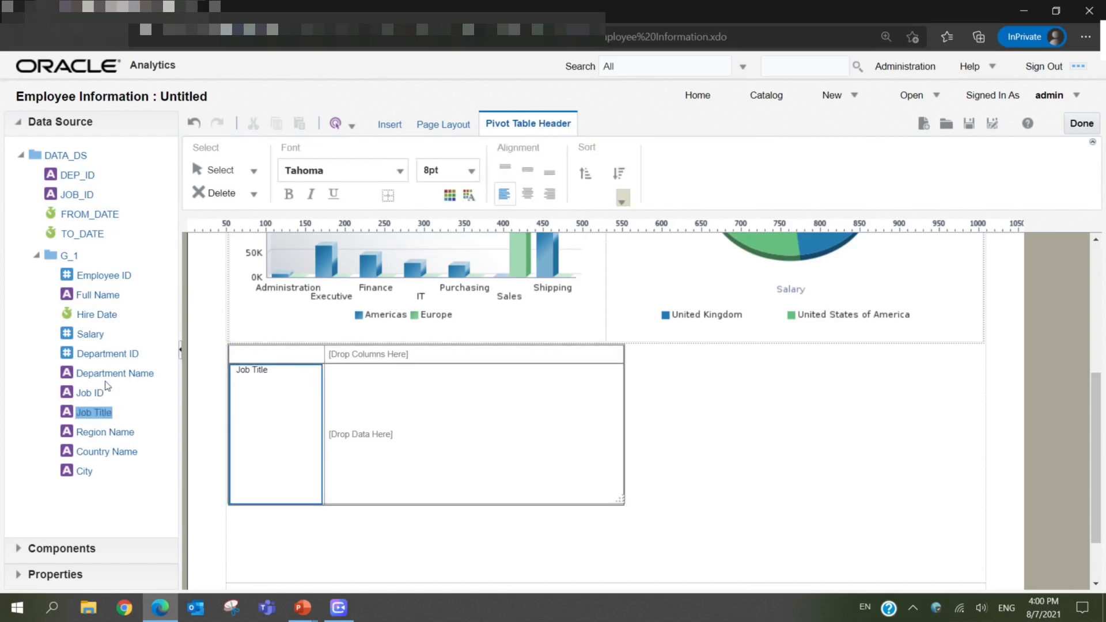
drag(105, 375, 369, 354)
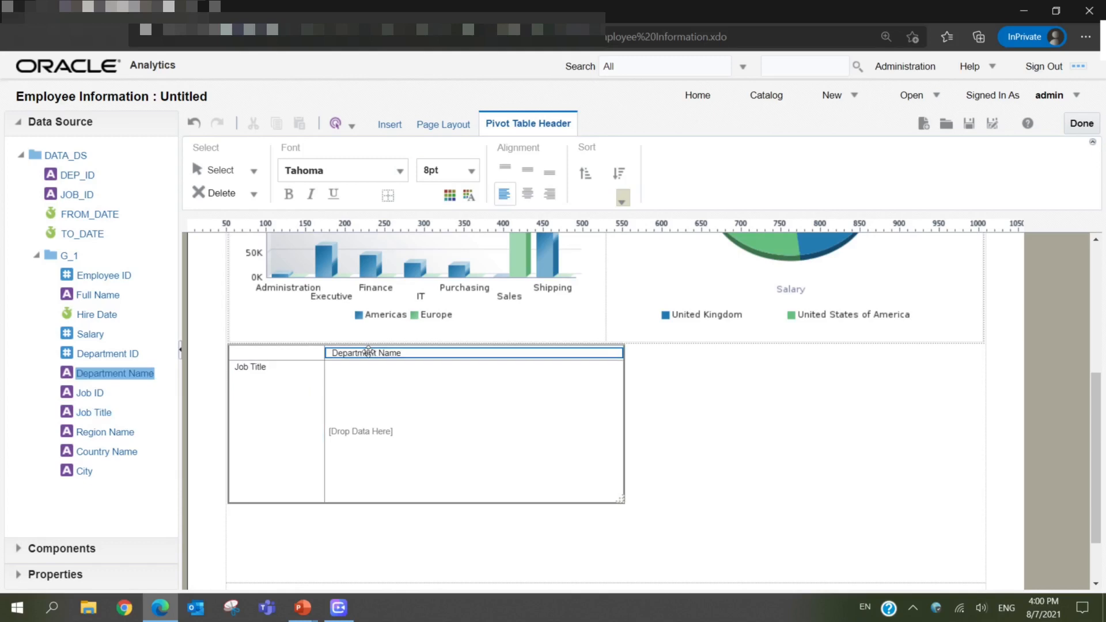
drag(86, 334, 396, 437)
drag(405, 436, 405, 436)
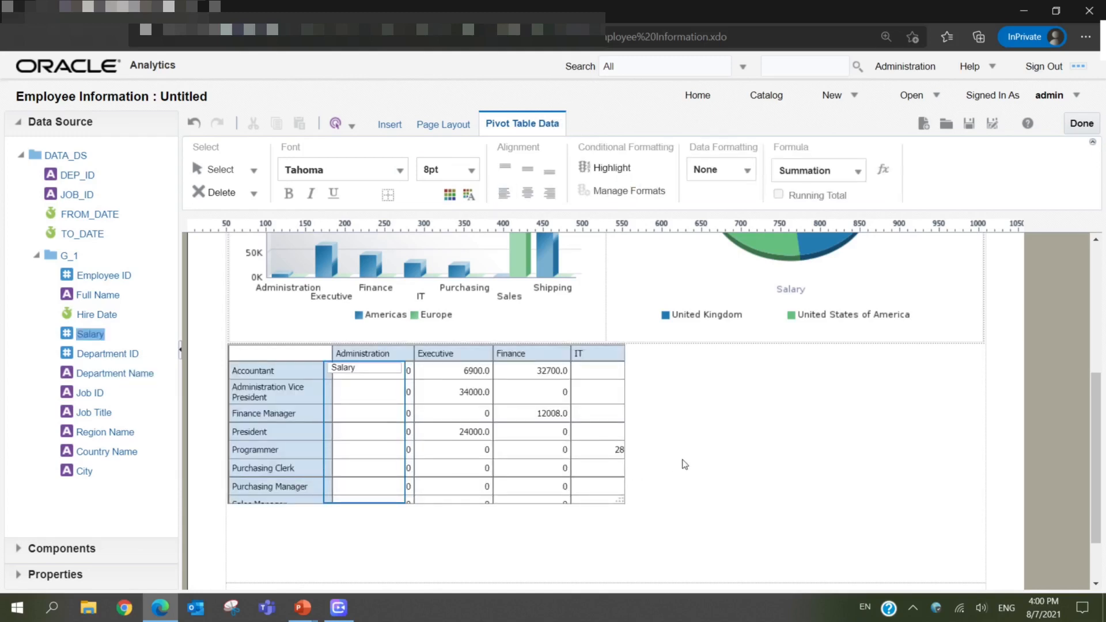
- Enlarge the pivot table to the full page width and tall enough for all its rows and columns
drag(619, 501, 760, 537)
scroll(974, 574, down, 1)
drag(764, 467, 980, 536)
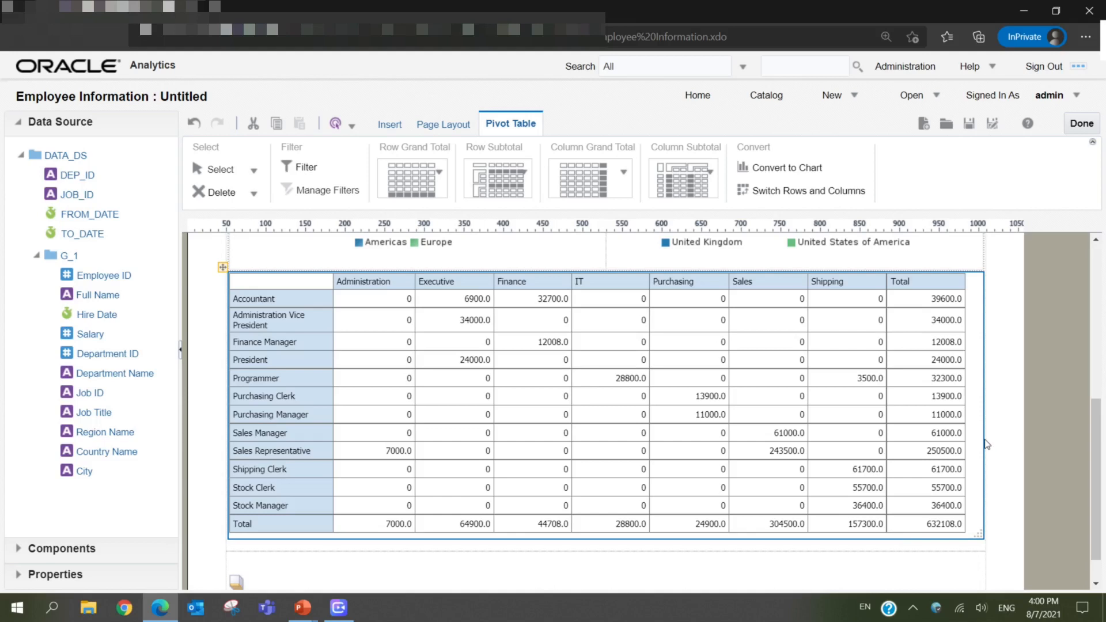
scroll(987, 444, down, 1)
scroll(980, 438, up, 3)
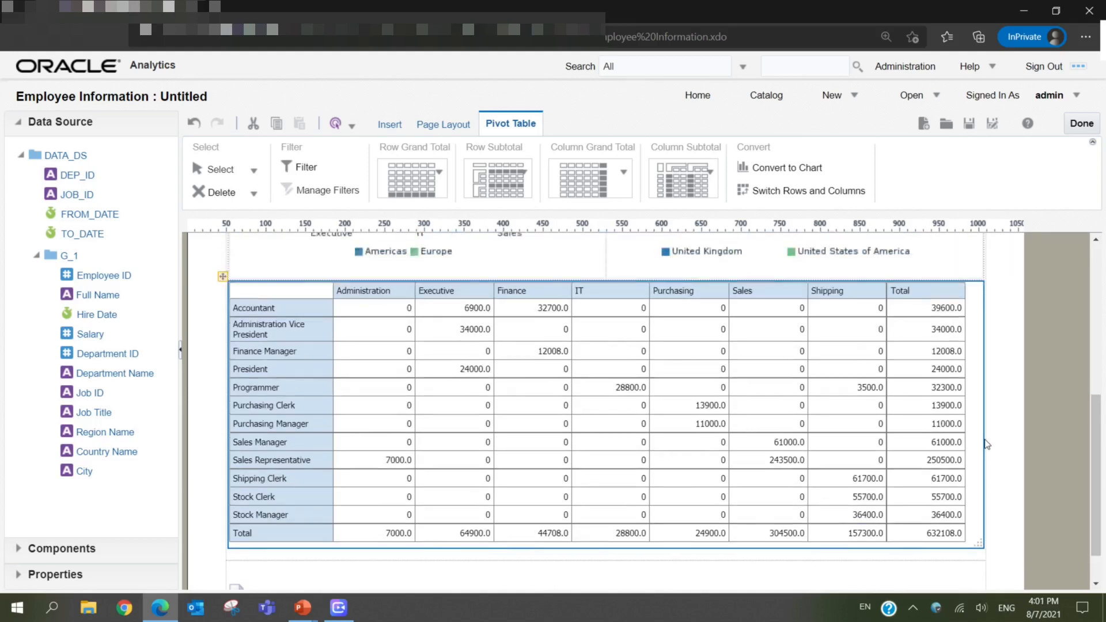
scroll(919, 403, down, 1)
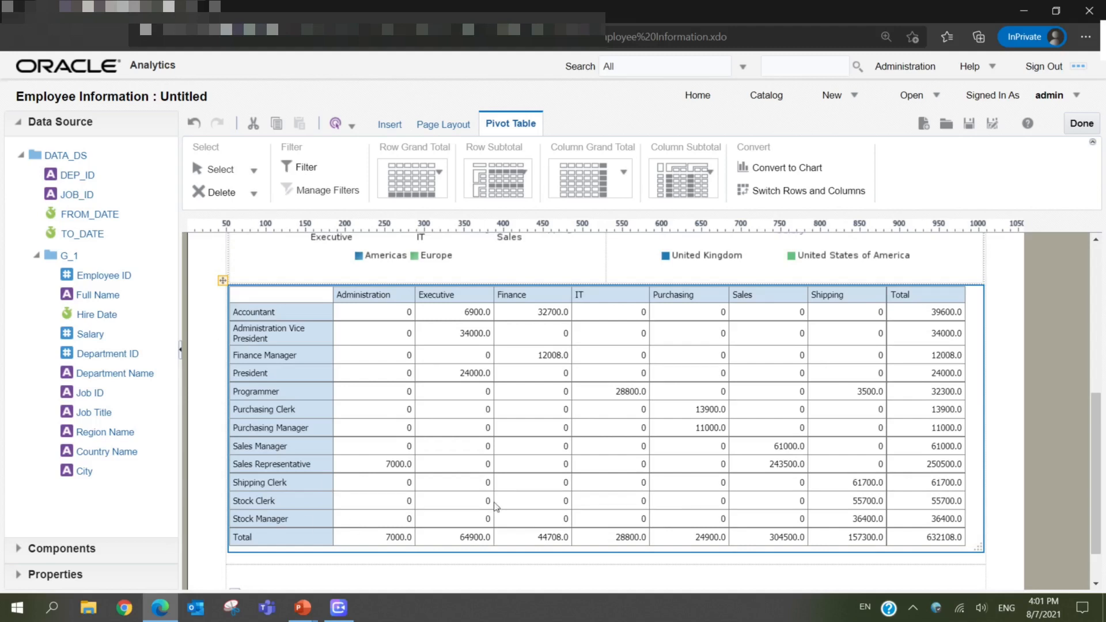
scroll(489, 458, down, 1)
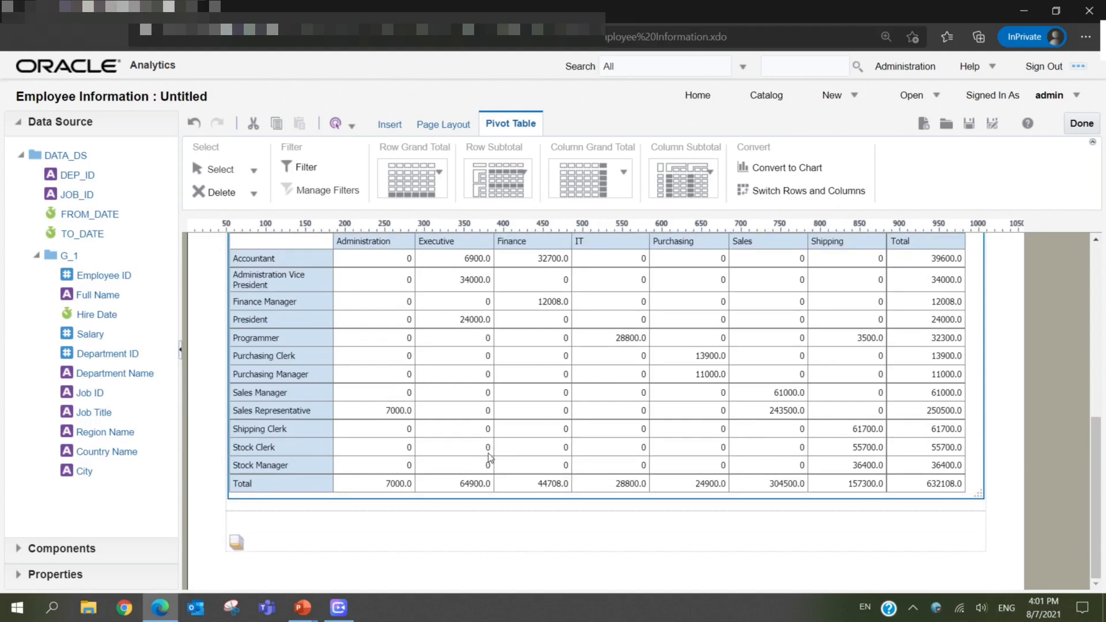
- Insert a repeating section below the pivot table, grouped by the Department Name element
click(386, 125)
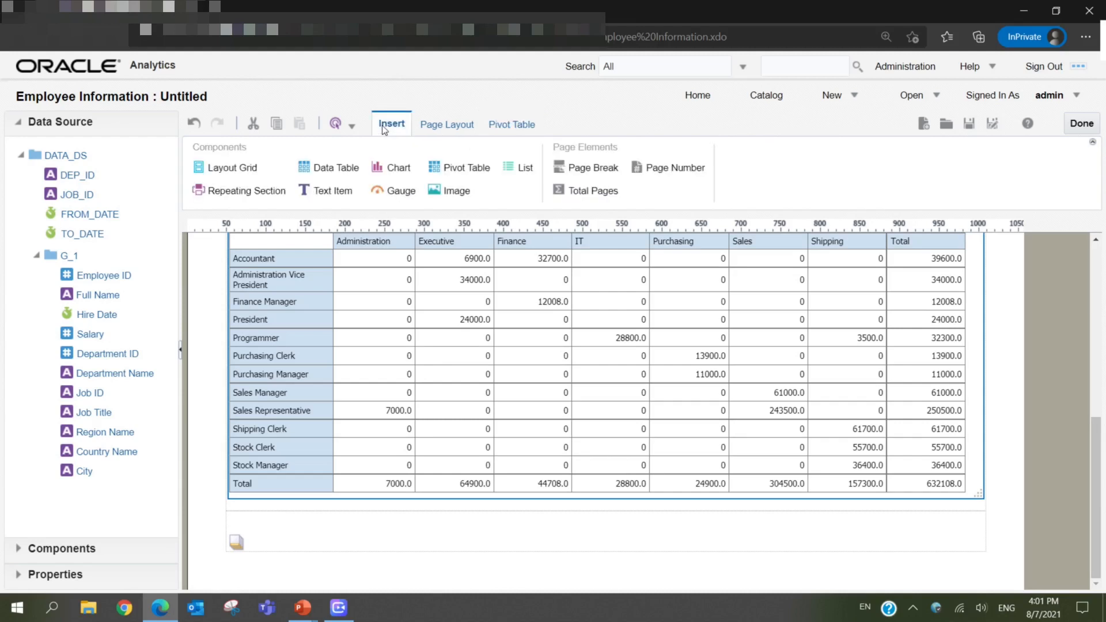
click(221, 191)
drag(356, 421, 370, 501)
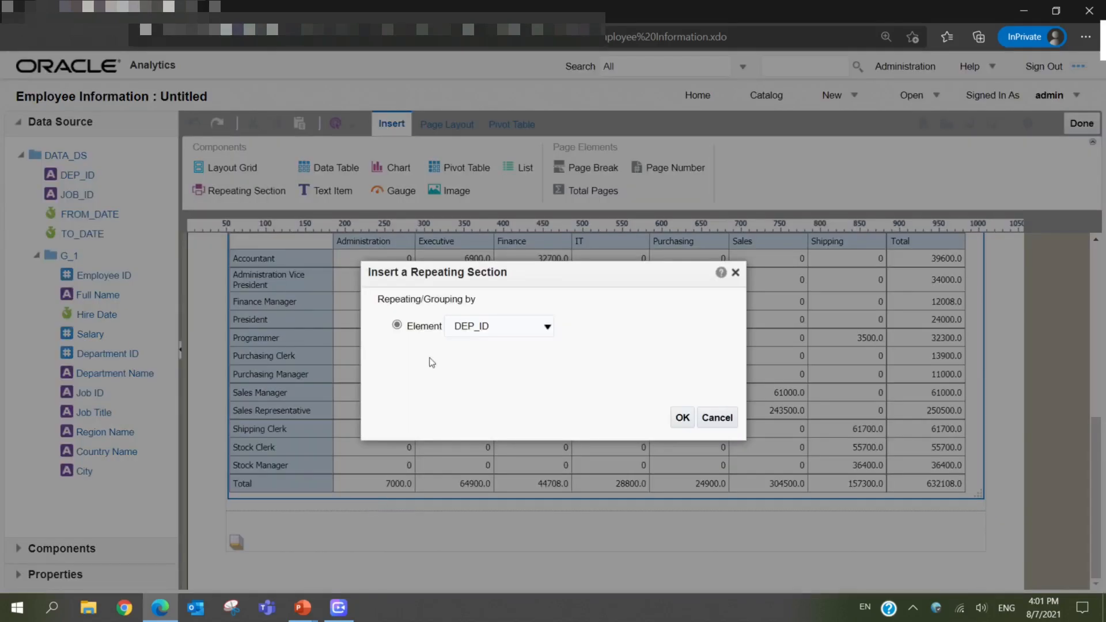
click(488, 328)
scroll(523, 232, down, 1)
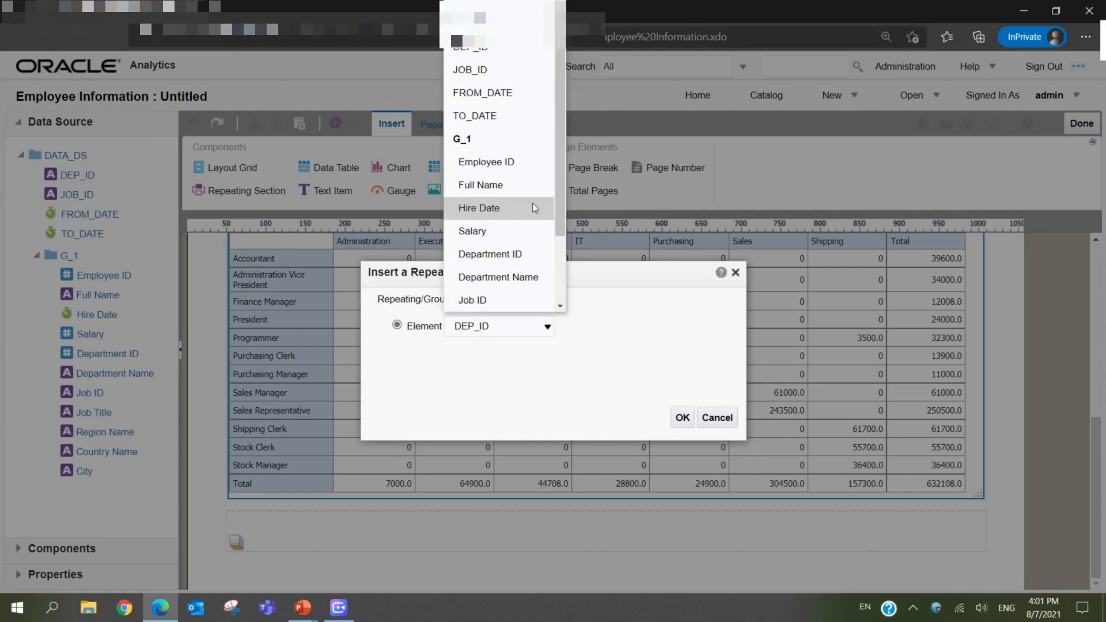
scroll(532, 203, down, 2)
click(523, 228)
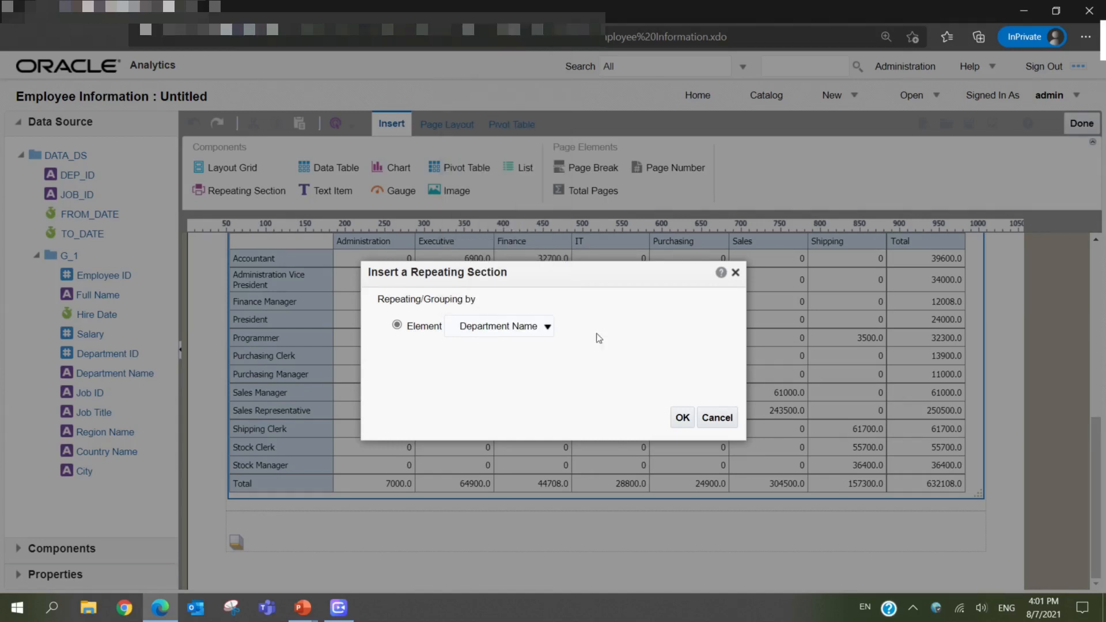
click(682, 417)
scroll(681, 421, down, 3)
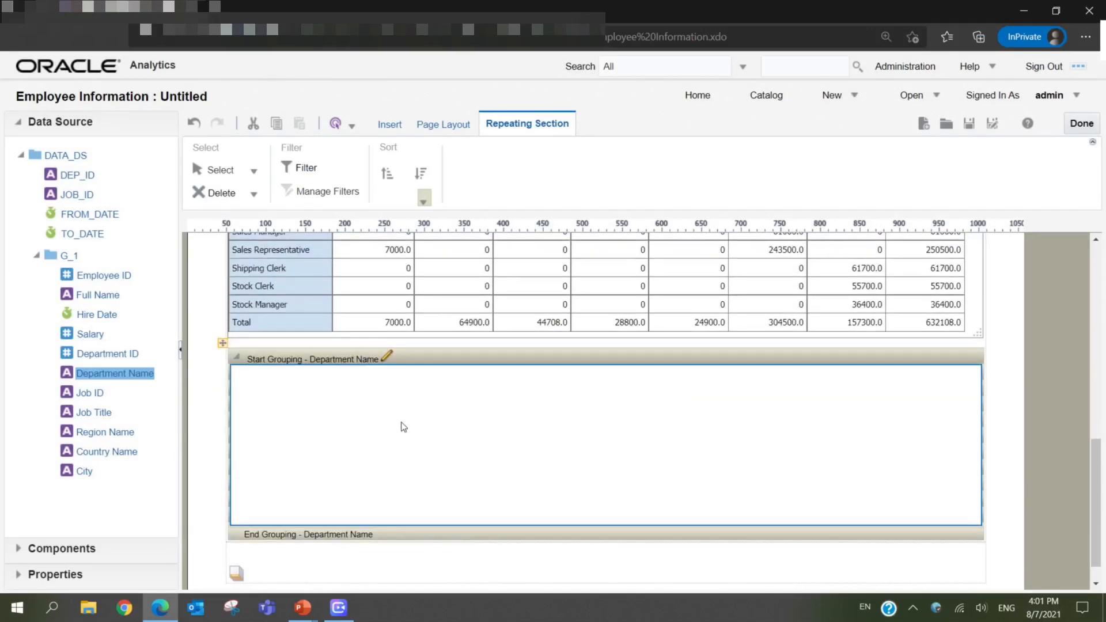
- Insert a data table inside the Department Name repeating section
click(391, 125)
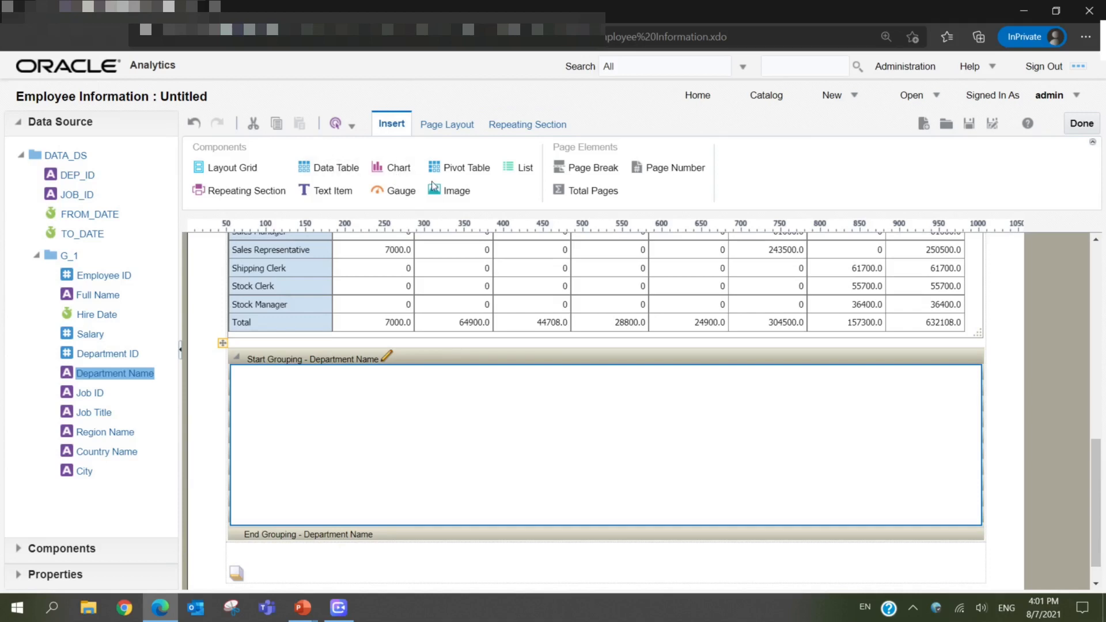
drag(331, 168, 388, 482)
scroll(408, 432, down, 2)
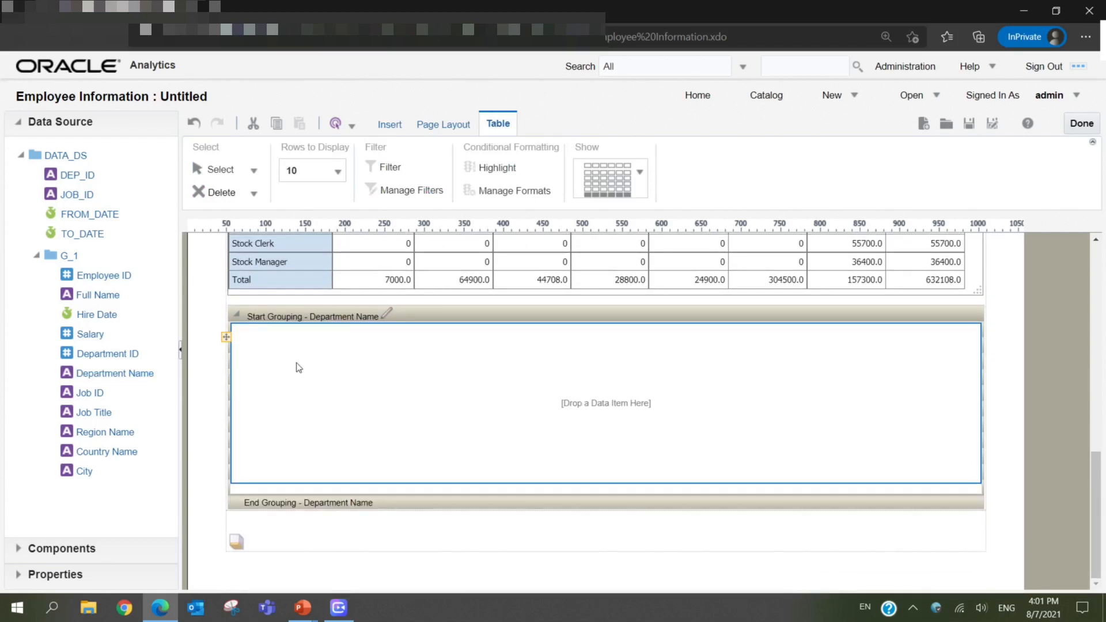
- Add Employee ID, Full Name, Hire Date, Salary and Job Title as columns of the data table
drag(105, 275, 304, 356)
drag(118, 297, 396, 378)
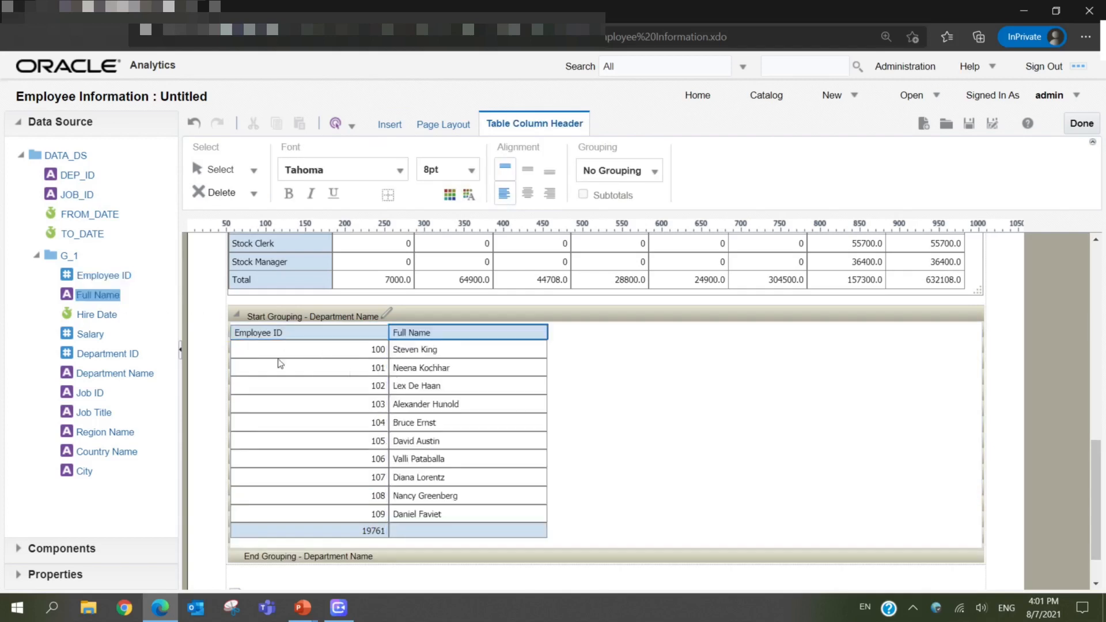
drag(97, 315, 570, 407)
drag(86, 334, 420, 357)
drag(590, 384, 720, 399)
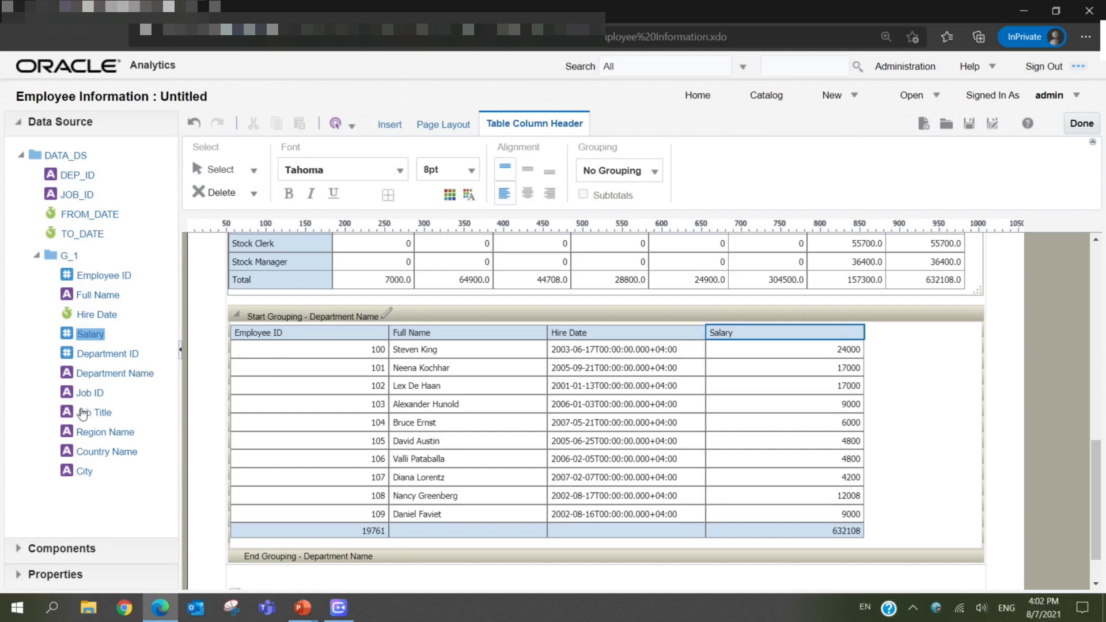
drag(85, 416, 855, 425)
- Narrow the data table's Employee ID, Full Name, Hire Date and Salary columns to fit their contents
drag(390, 335, 305, 334)
drag(465, 332, 405, 332)
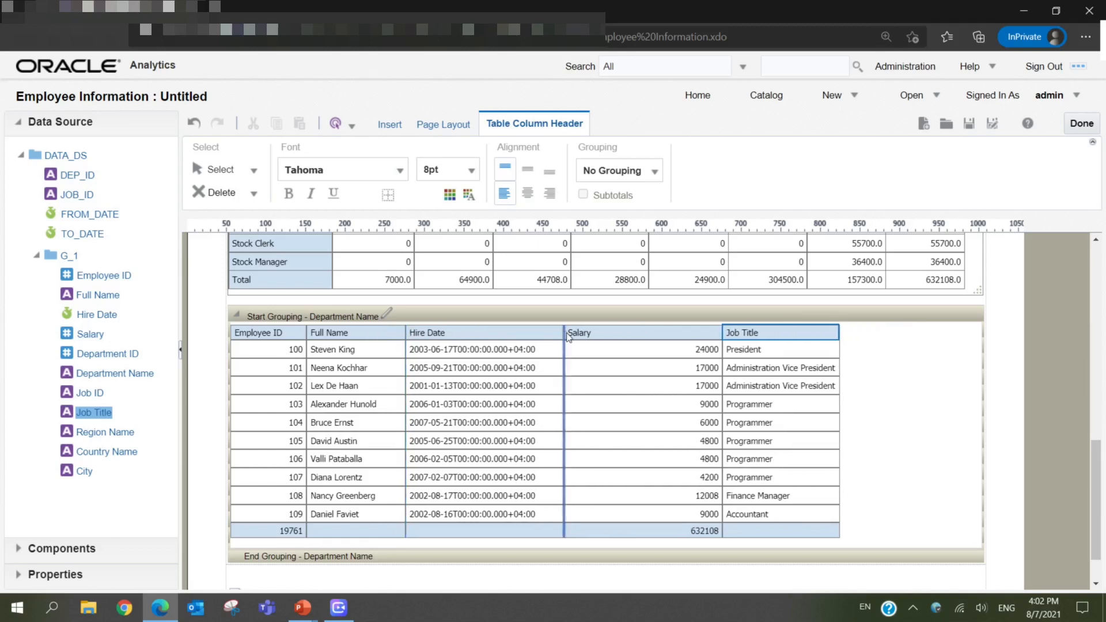
drag(563, 334, 544, 337)
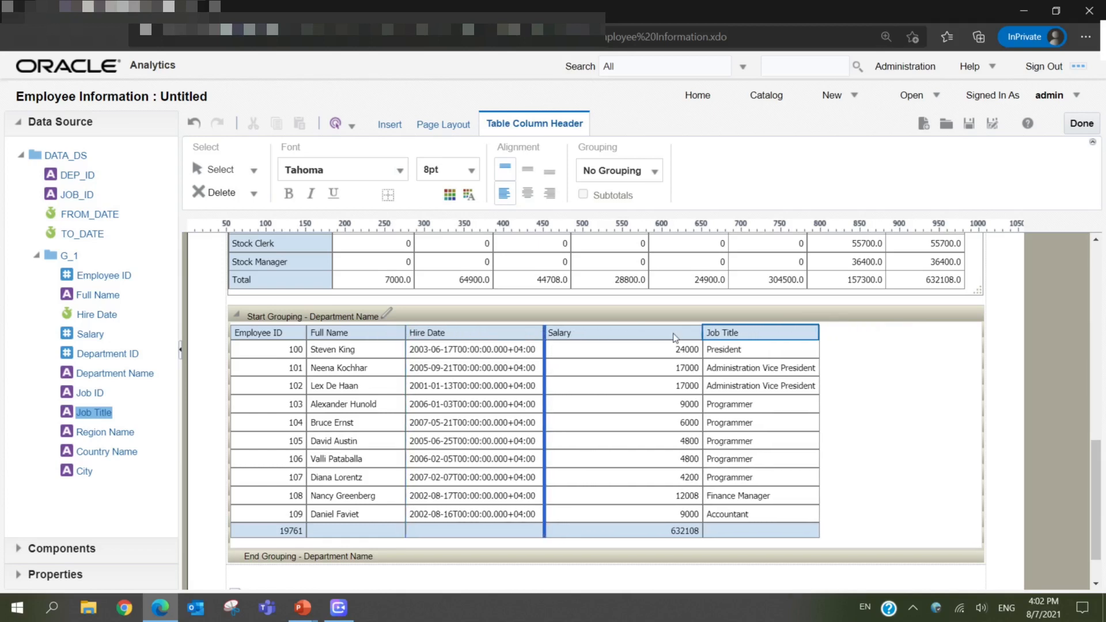
drag(702, 337, 594, 333)
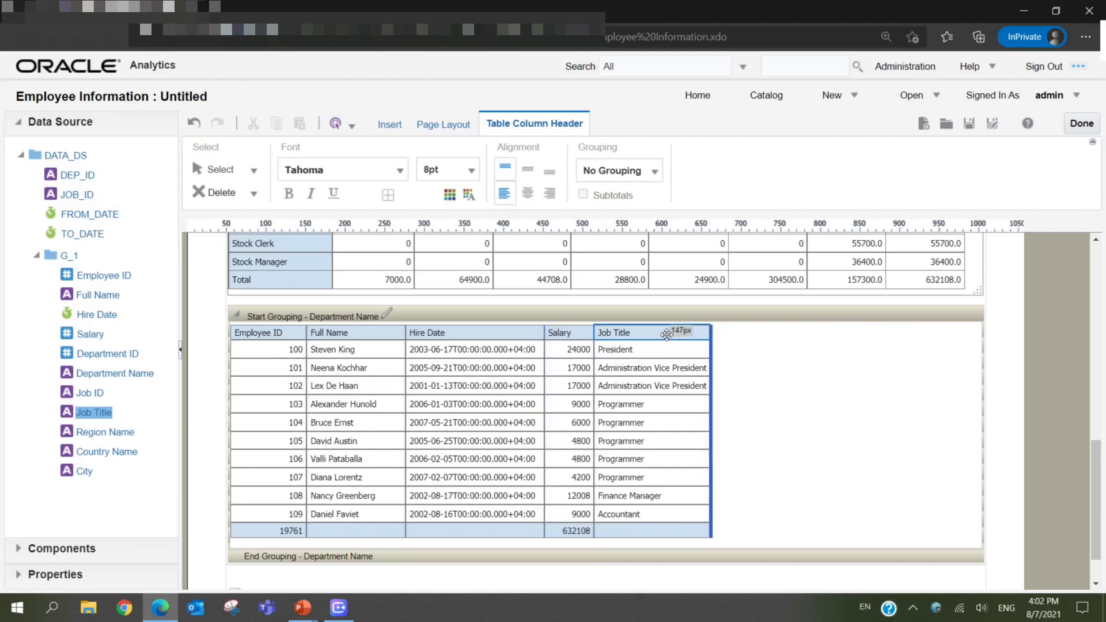
- Add Region Name, Country Name and City columns after Job Title and narrow them to fit the page width
drag(91, 438, 715, 396)
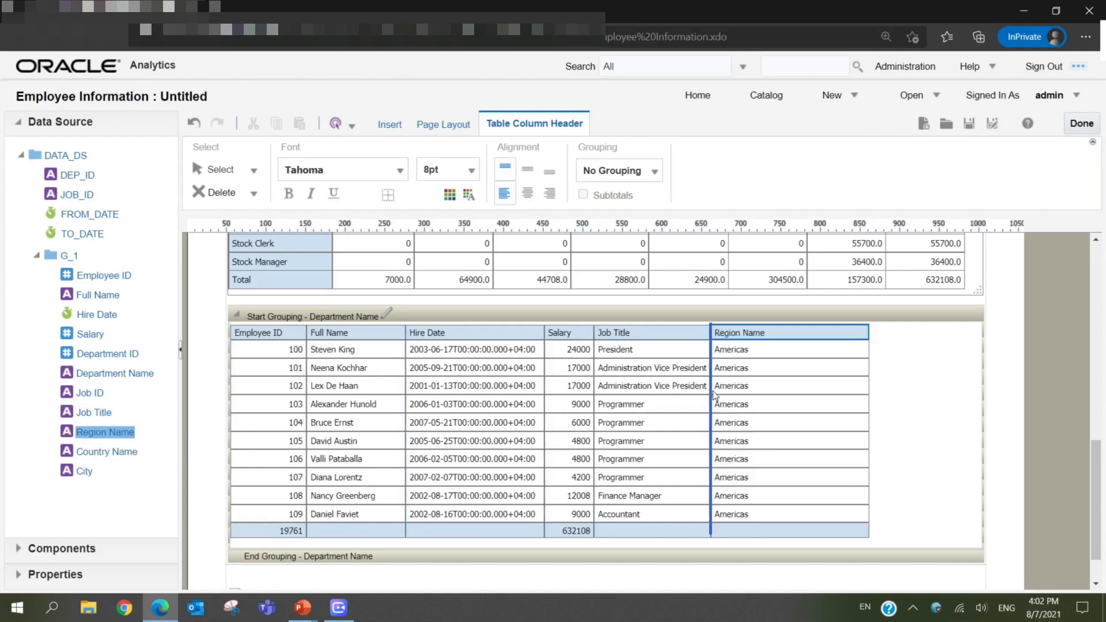
drag(119, 451, 788, 344)
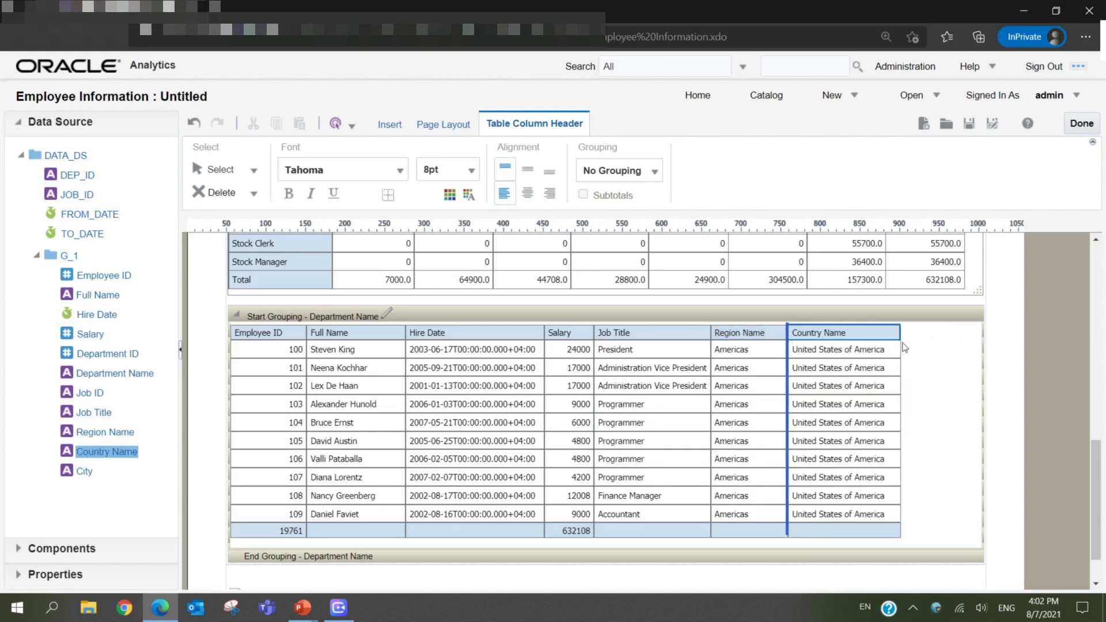
drag(899, 334, 892, 334)
mouse_move(85, 475)
mouse_down()
mouse_move(553, 438)
mouse_move(939, 435)
mouse_up()
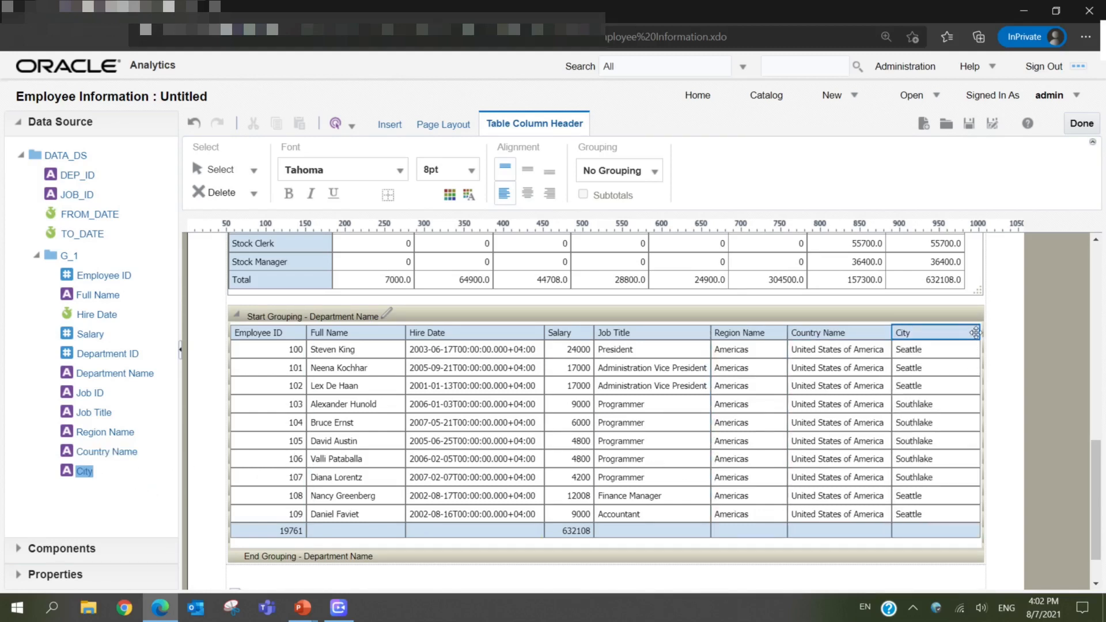
drag(978, 332, 964, 337)
scroll(933, 432, up, 9)
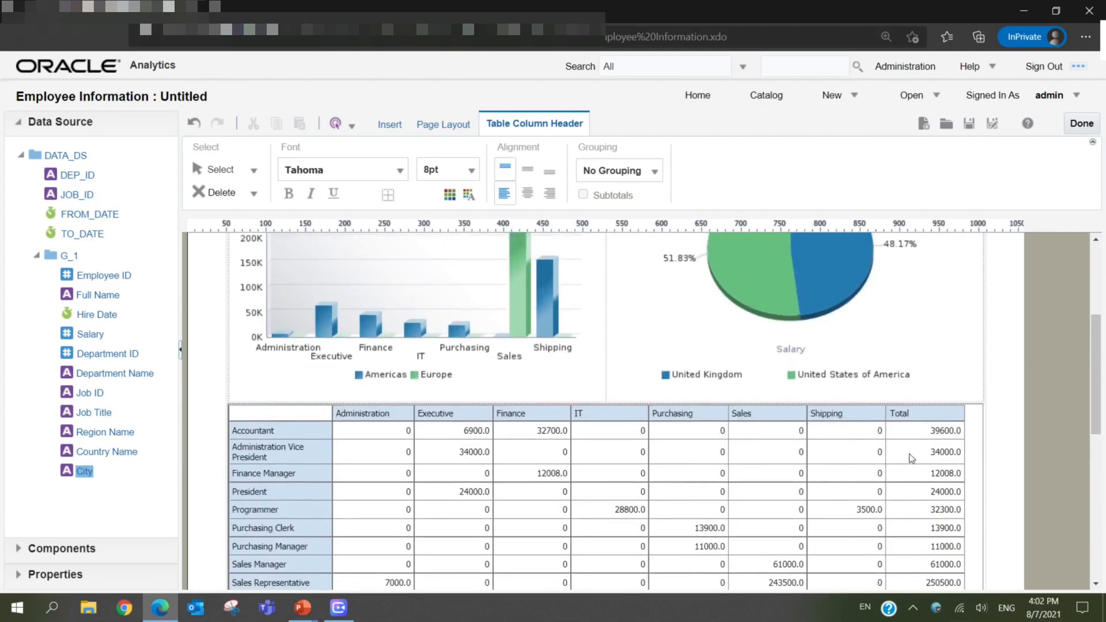
scroll(912, 458, down, 7)
scroll(910, 458, down, 3)
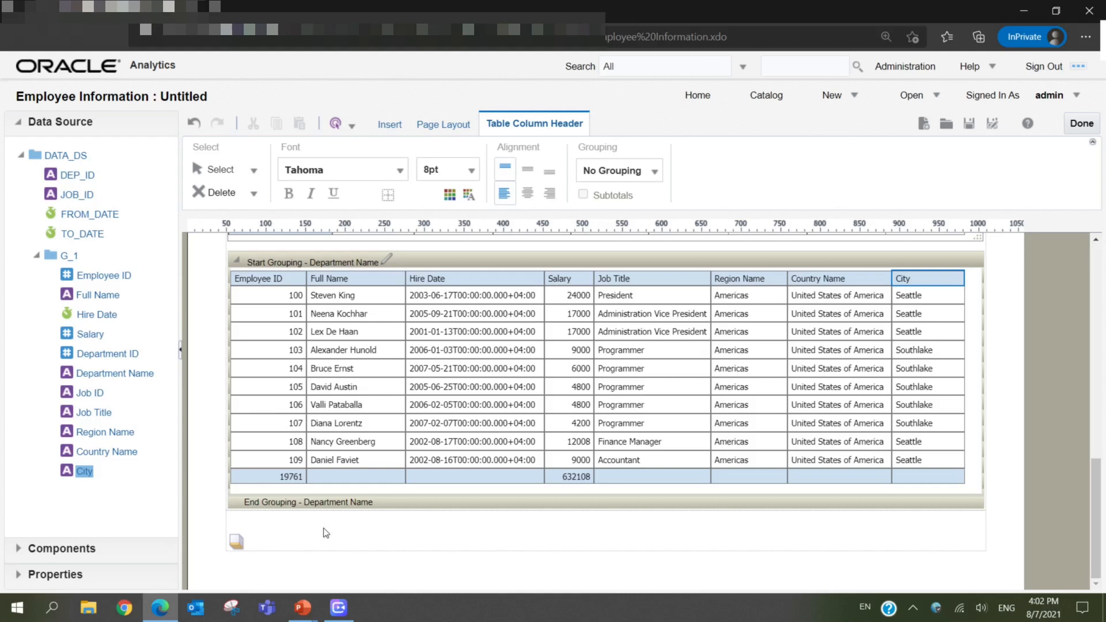
- Insert a text item below the Department Name repeating section containing the page number, "of" and the total page count
click(390, 125)
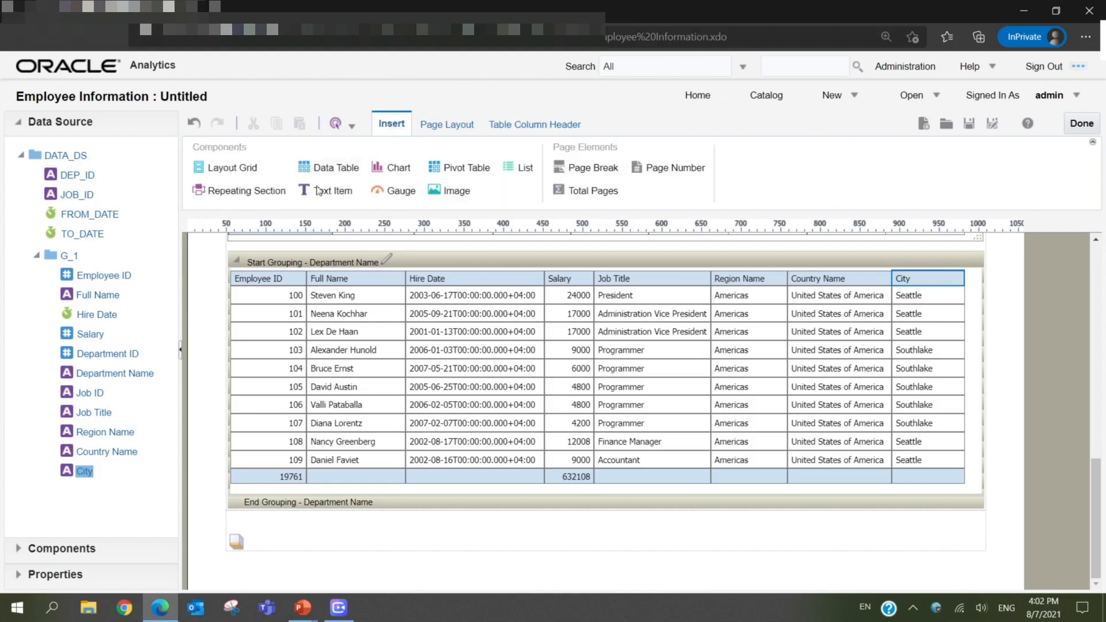
drag(319, 197, 287, 546)
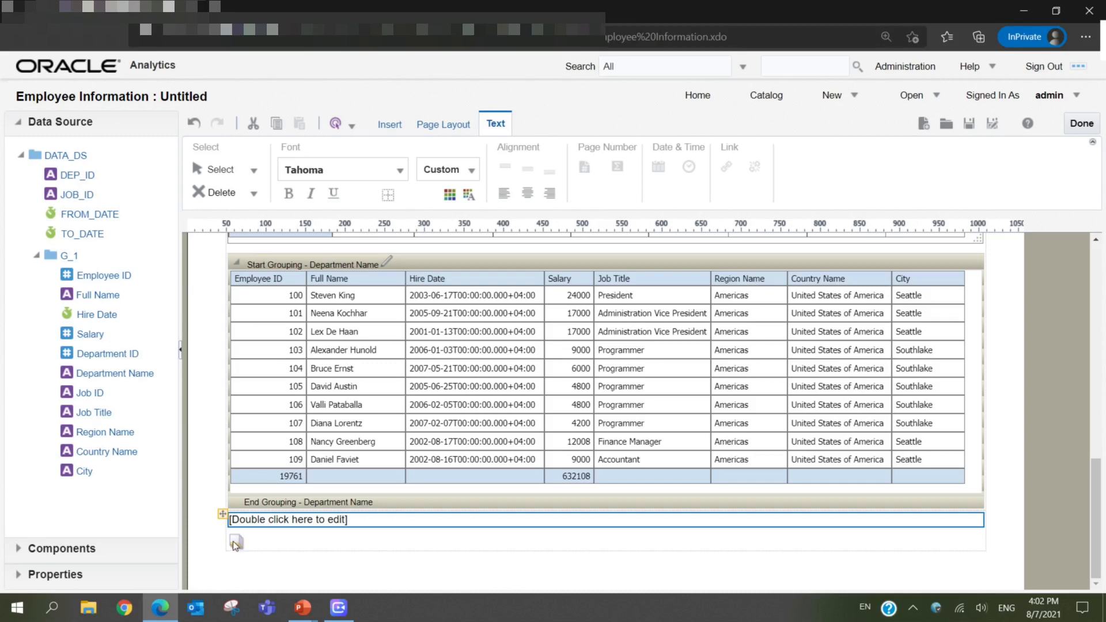
double_click(255, 521)
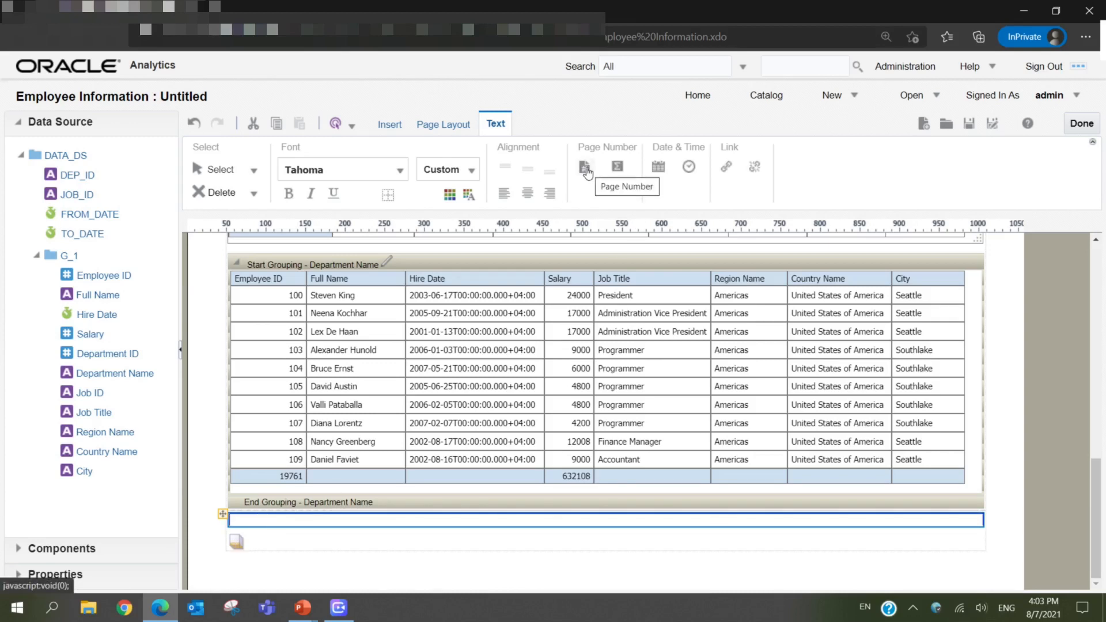
click(585, 168)
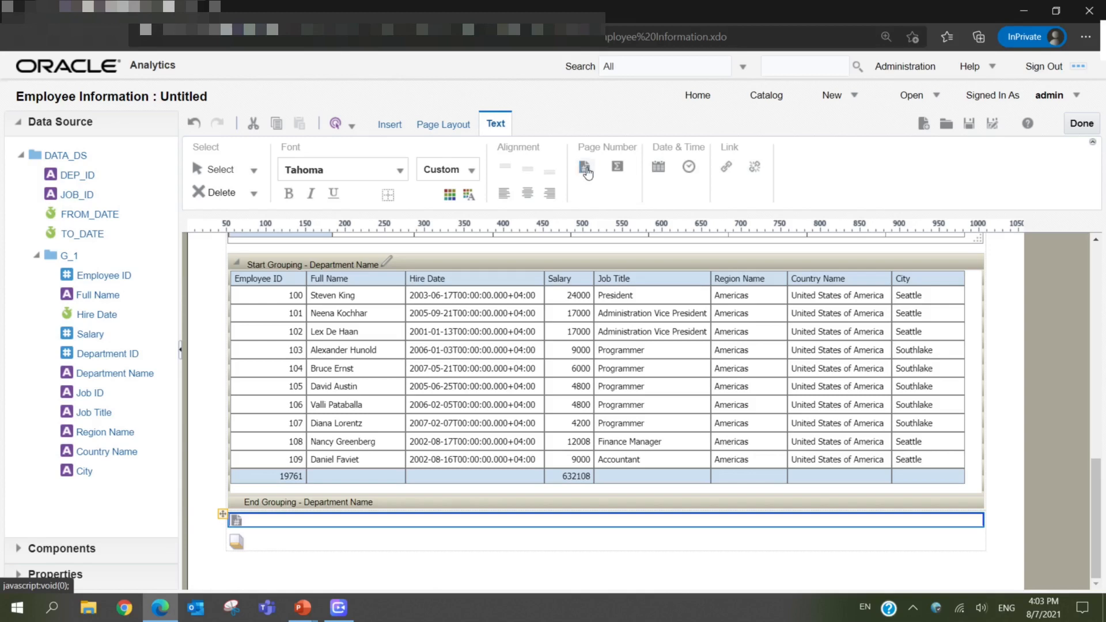
click(338, 524)
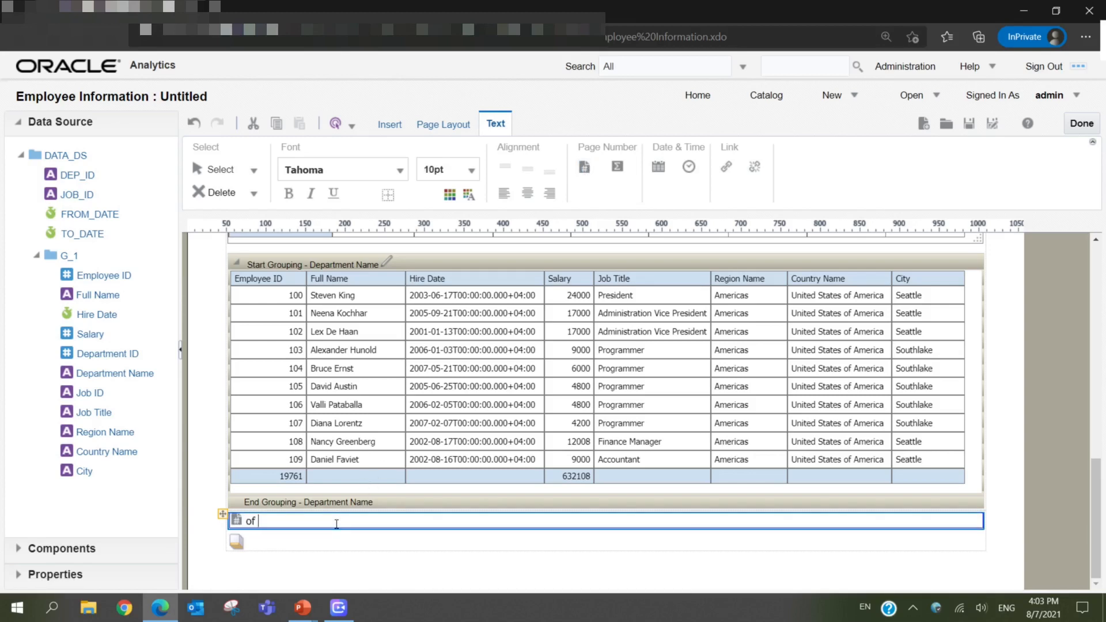
click(618, 169)
- Review the whole layout from the header through the charts and pivot table down to the grouped employee table
scroll(456, 552, up, 10)
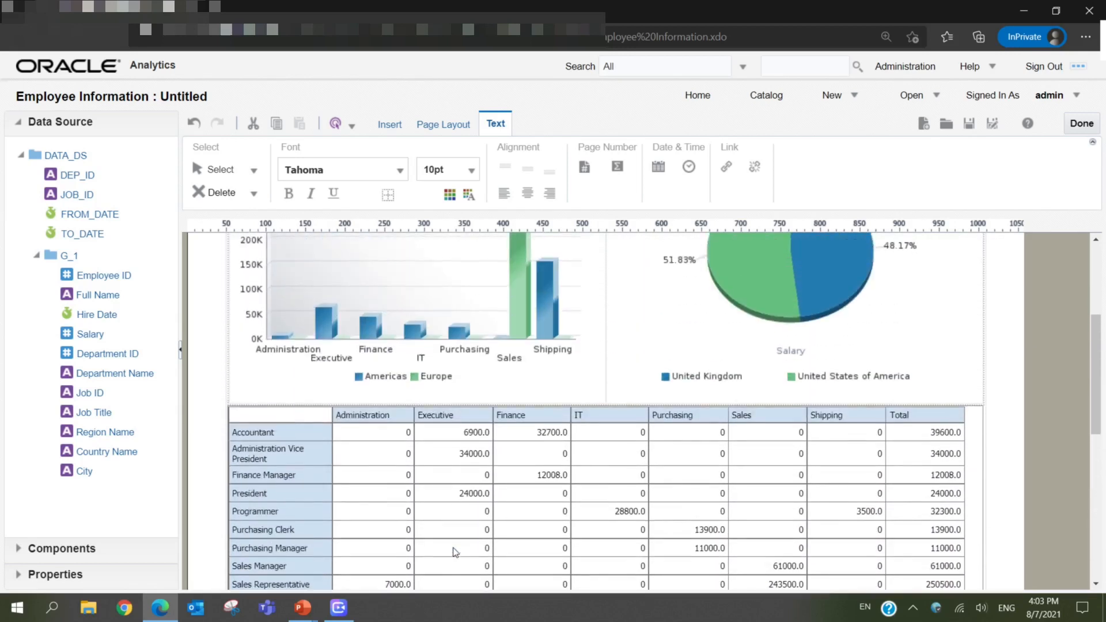
scroll(455, 552, up, 4)
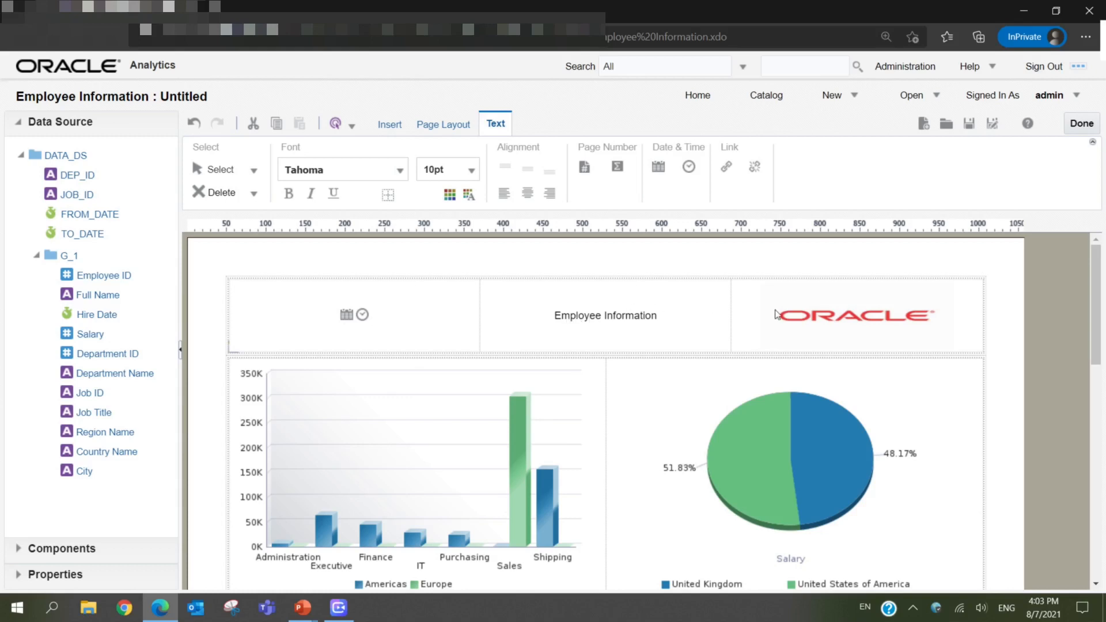
scroll(775, 315, down, 1)
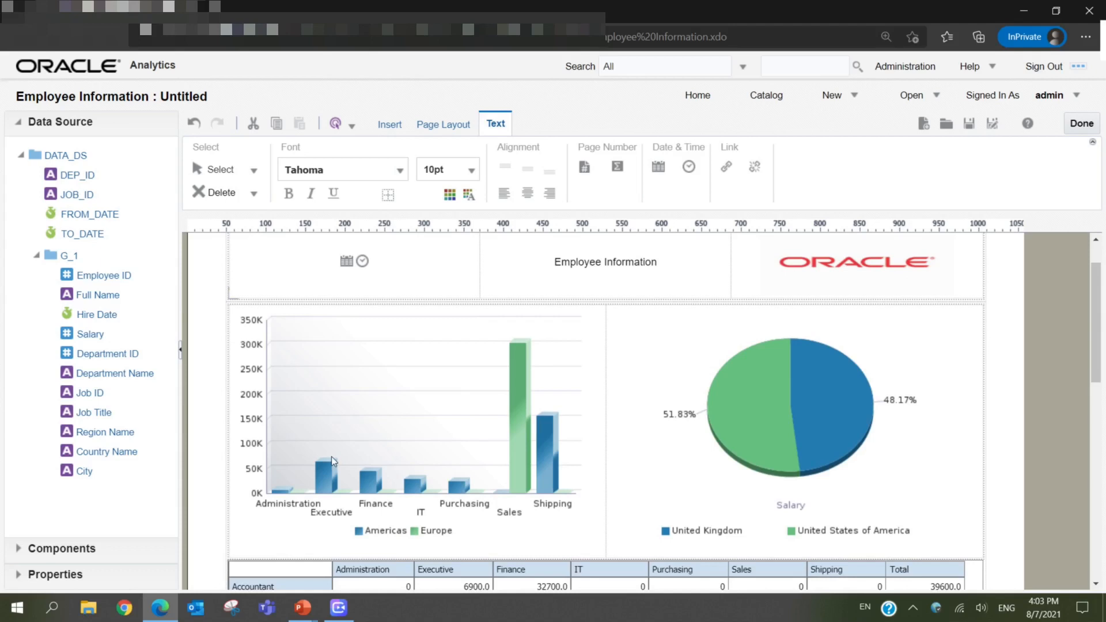
scroll(405, 508, down, 1)
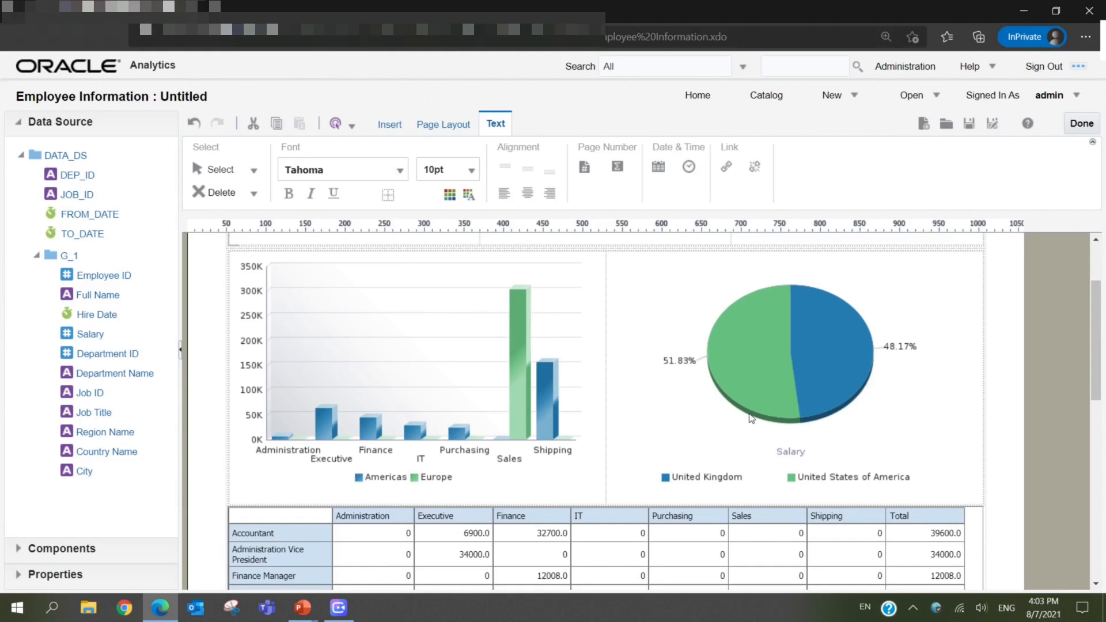
scroll(777, 374, down, 3)
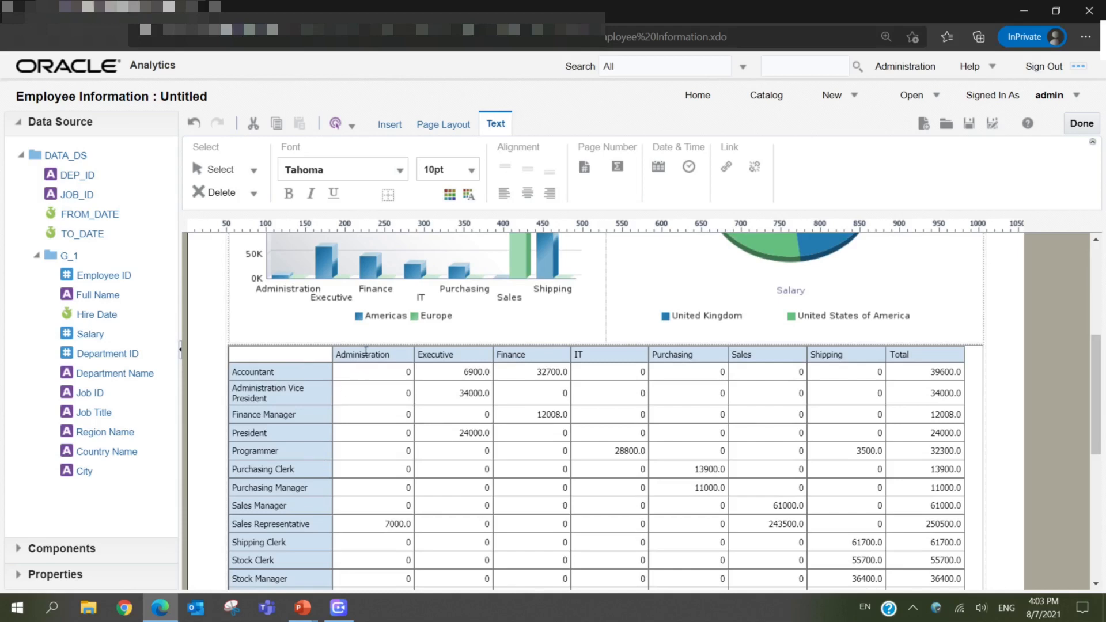
scroll(366, 429, down, 6)
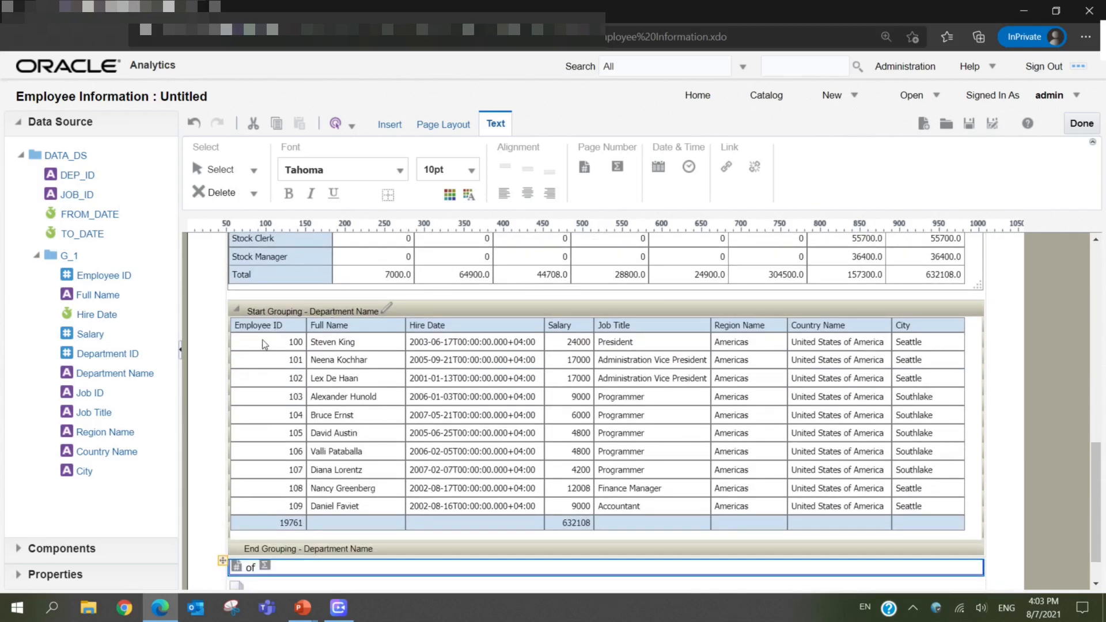
- Save the layout as "Employee Layout" with the English (United States) locale
click(334, 124)
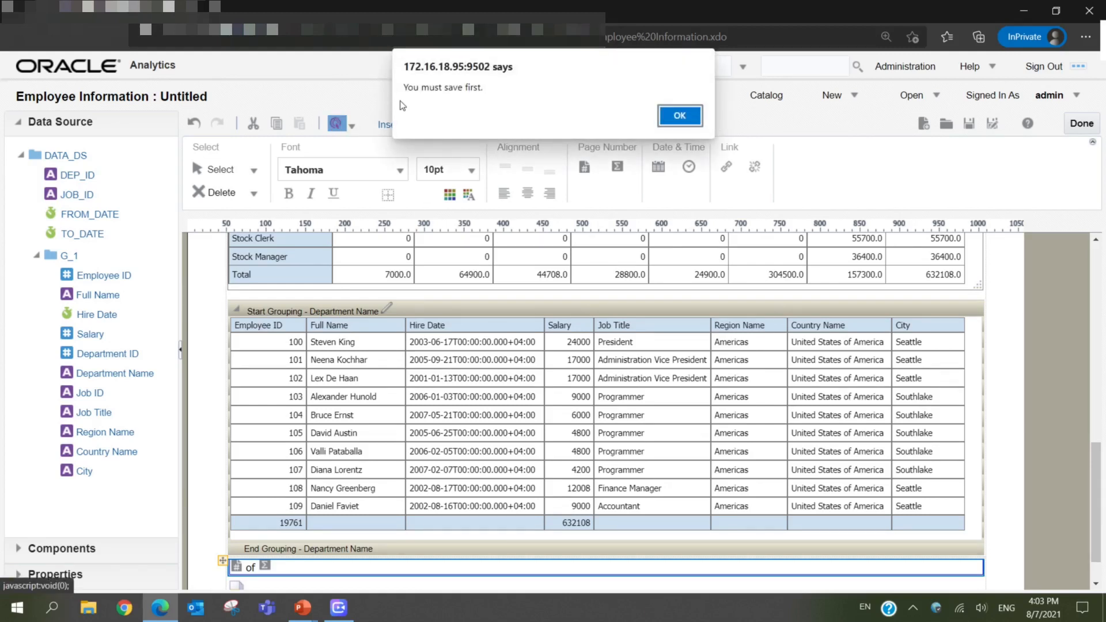
click(667, 118)
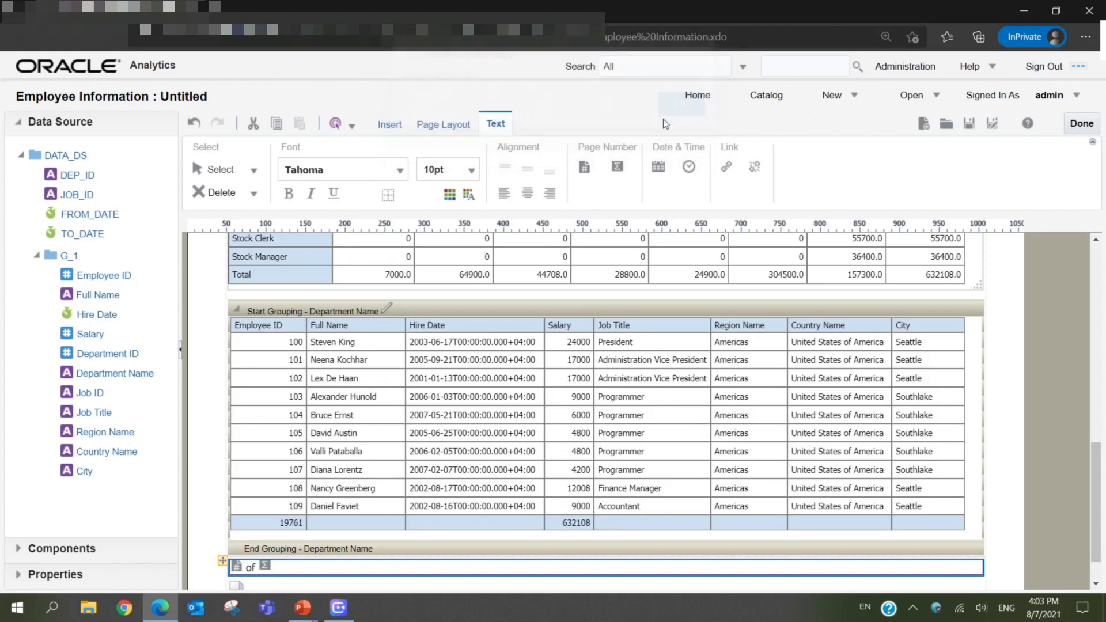
click(971, 125)
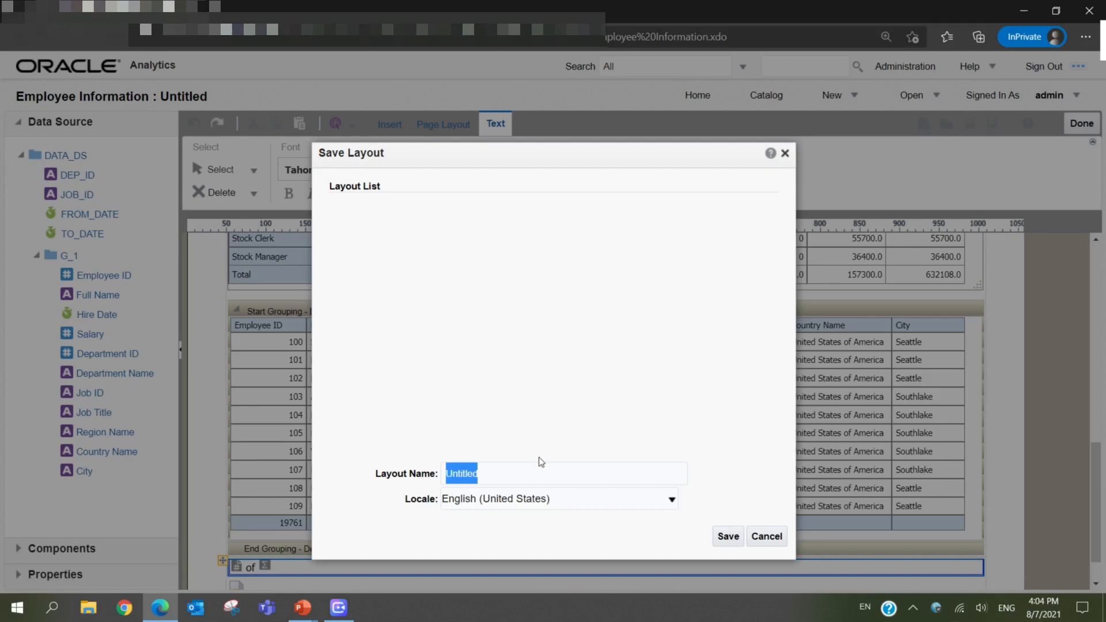
text(Emplo)
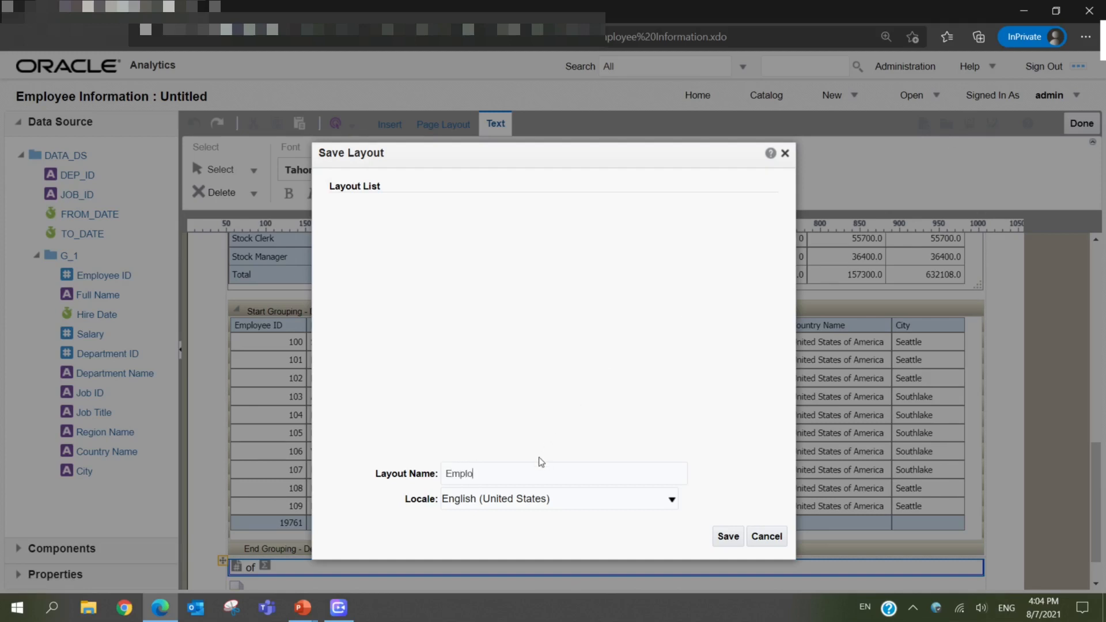
text(yee Layout)
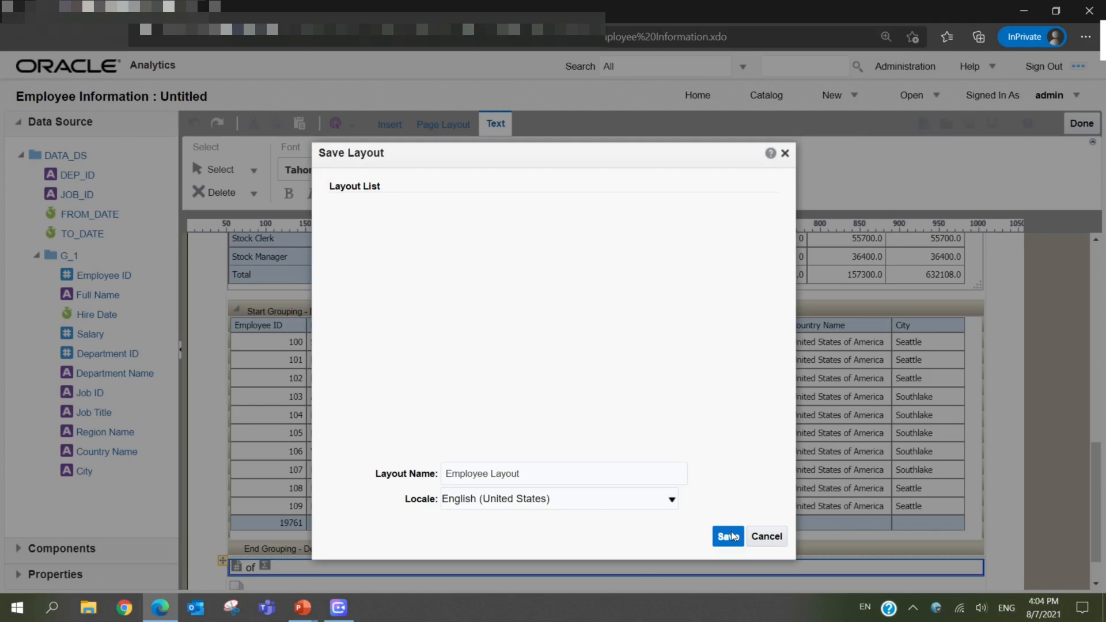
click(728, 536)
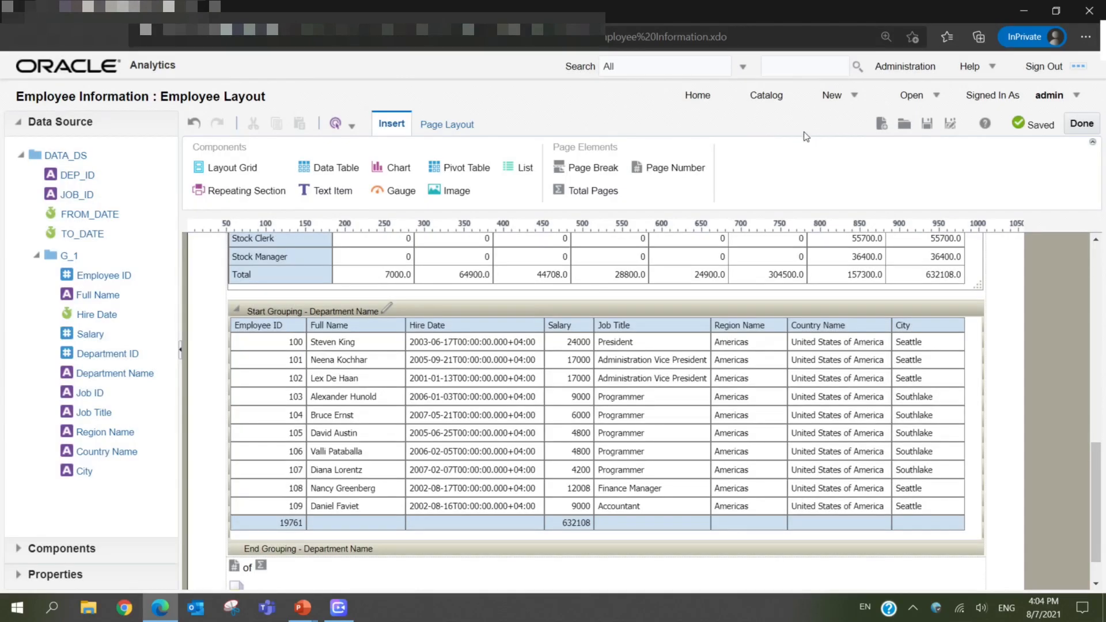
- Preview the report in interactive mode and examine its header, charts, pivot table and employee table
click(337, 126)
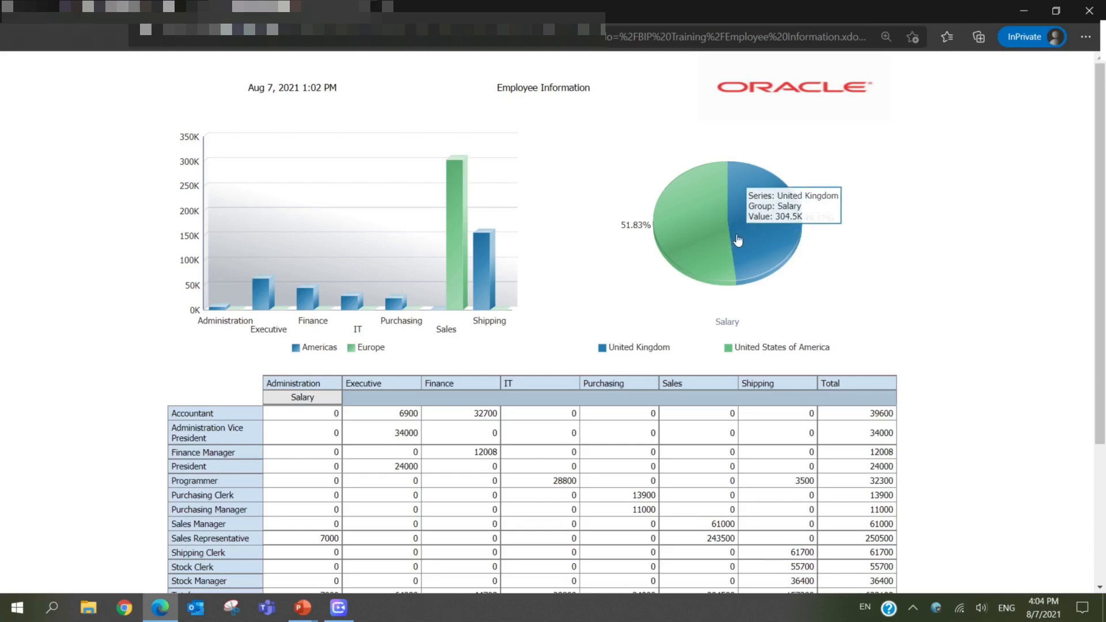
scroll(720, 253, down, 1)
scroll(334, 372, down, 2)
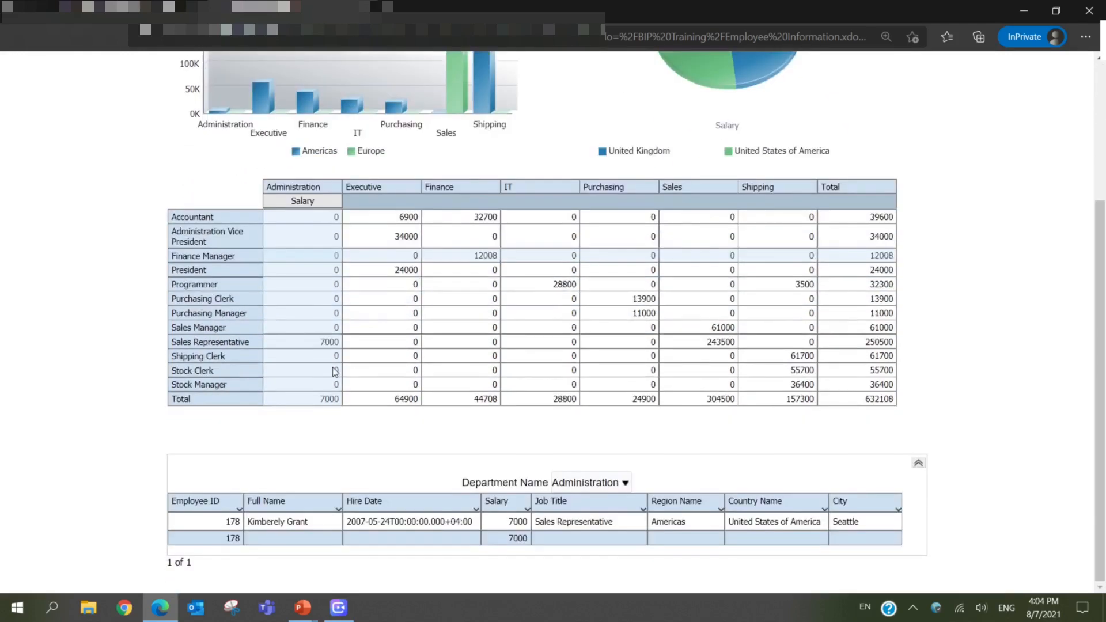
- Switch the previewed employee table's Department Name to Executive, Finance and IT in turn to check each group's rows
click(611, 483)
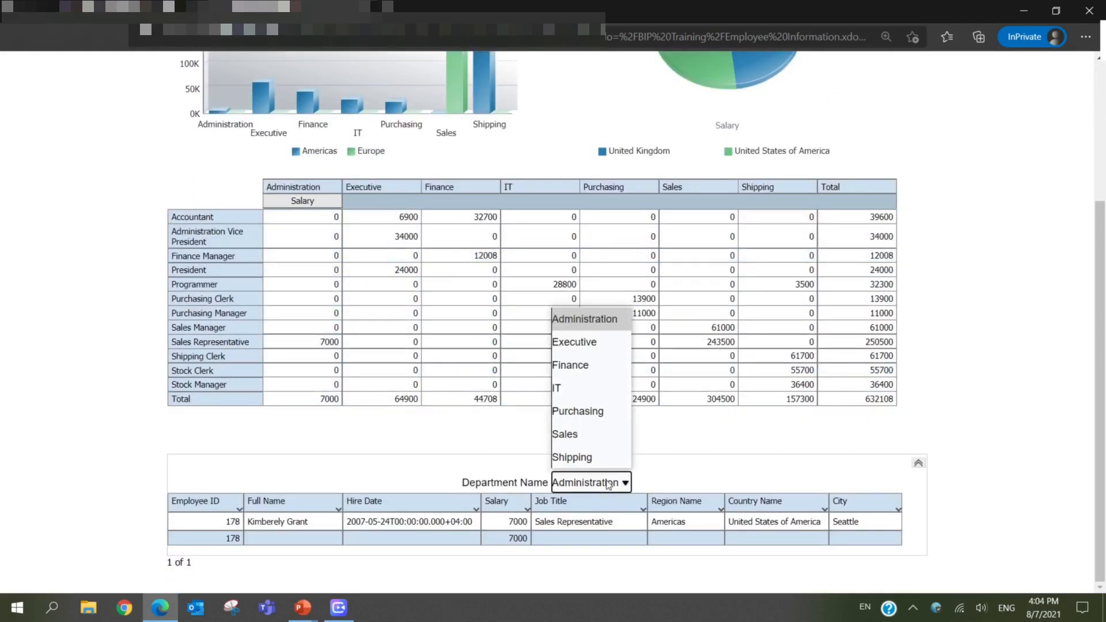
click(582, 342)
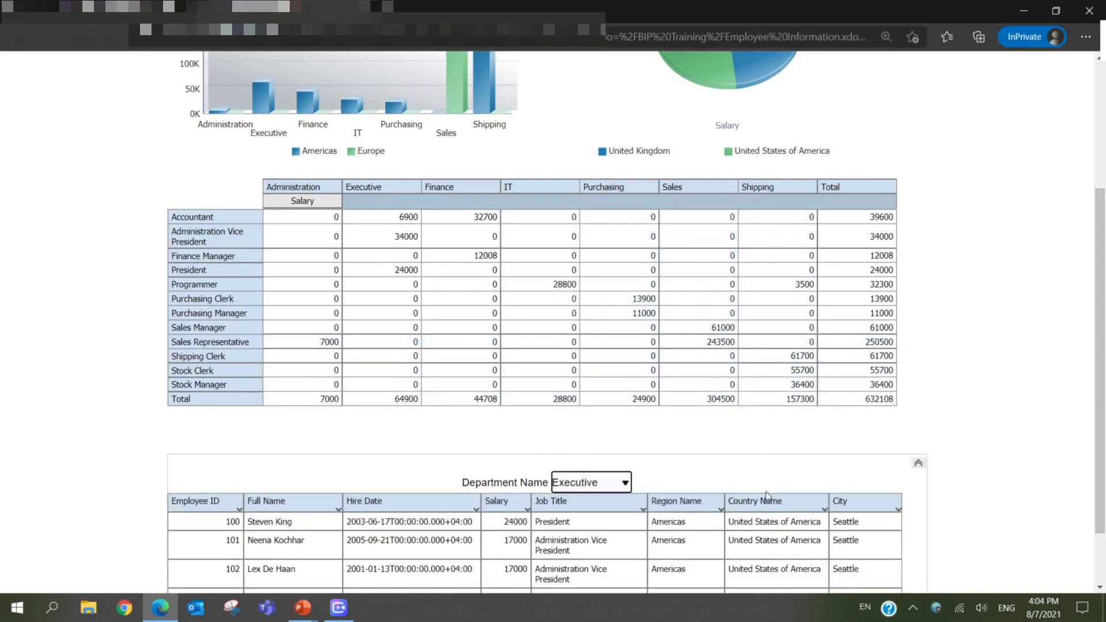
scroll(769, 464, down, 1)
click(614, 412)
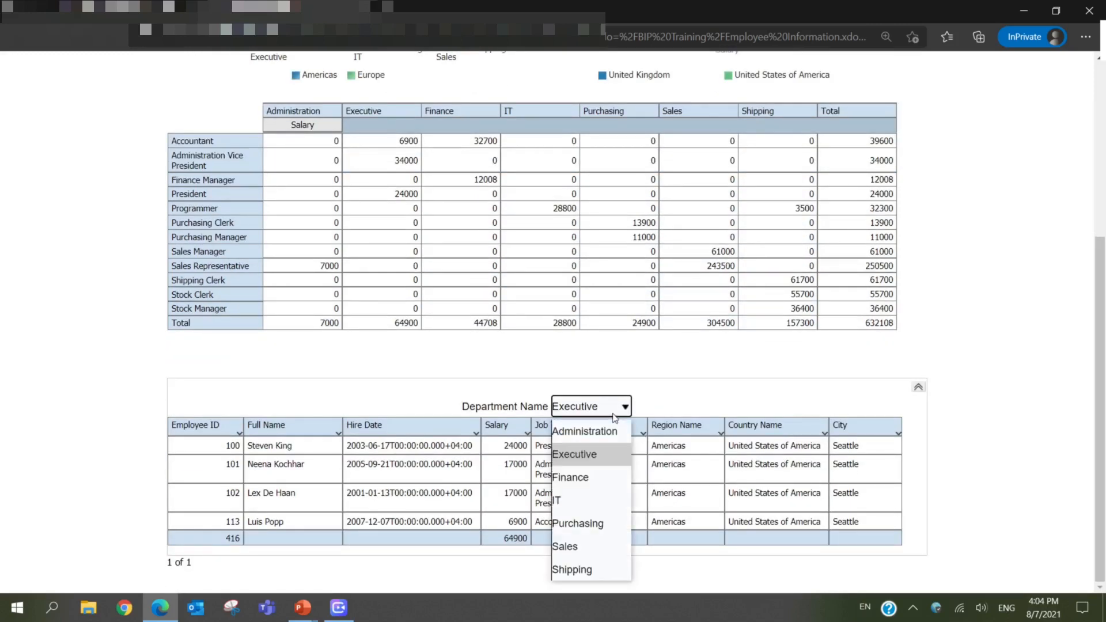
click(589, 470)
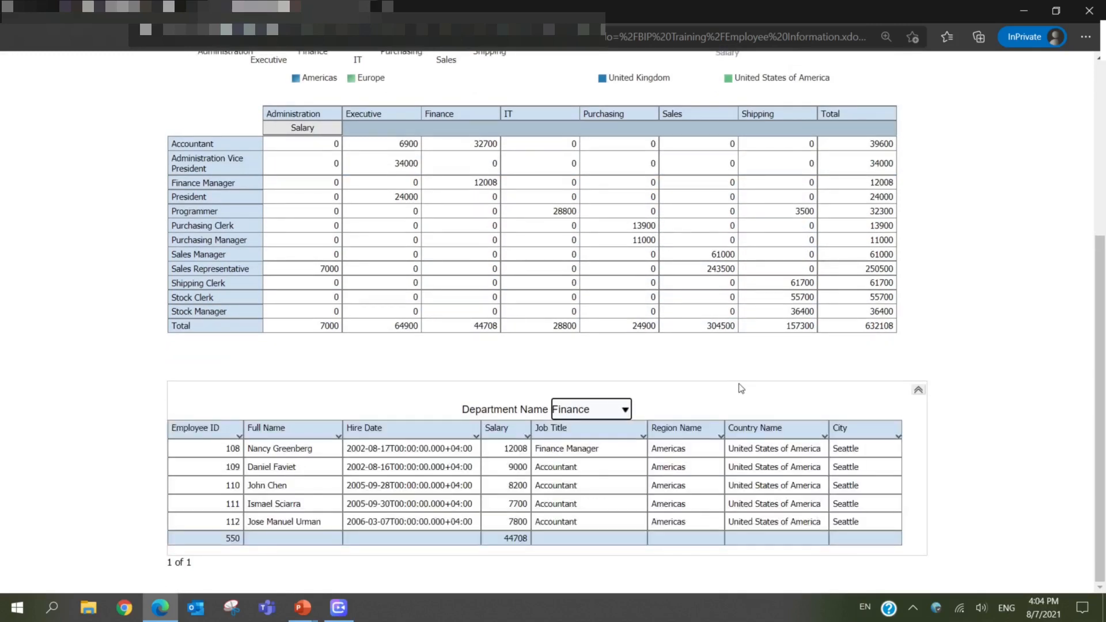
click(624, 408)
click(568, 506)
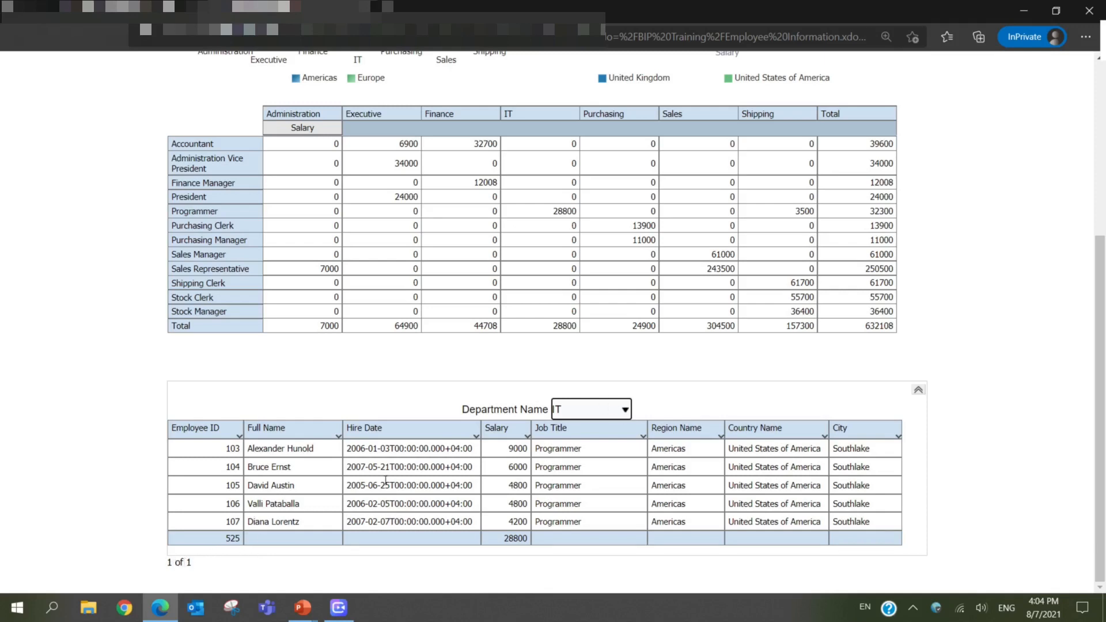
scroll(615, 340, up, 5)
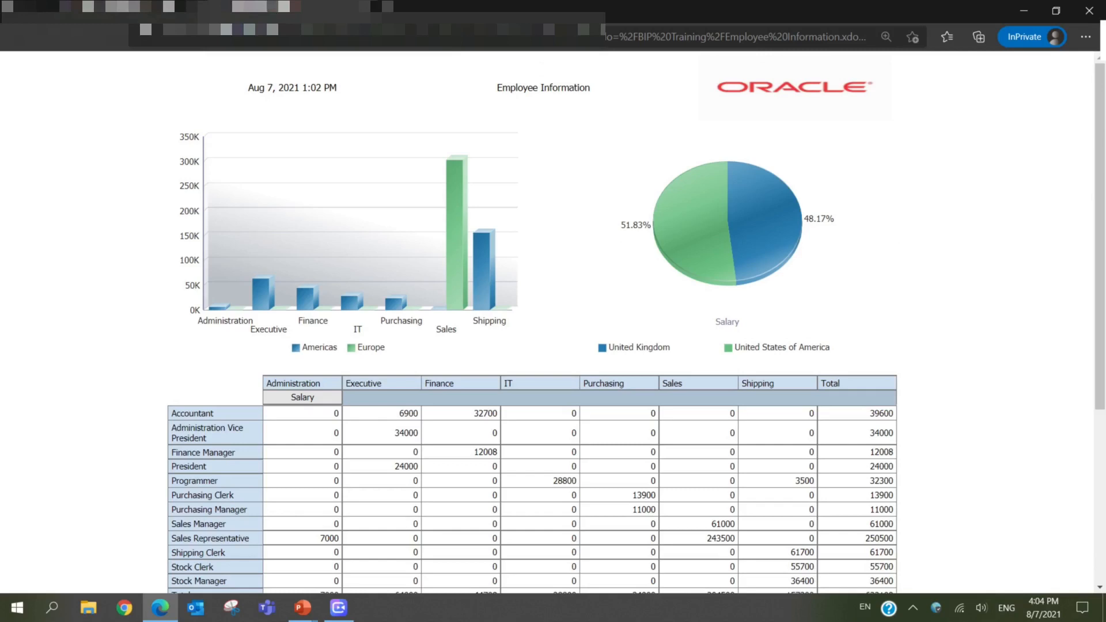
- Return from the preview to the layout editor and bring up the page layout options with the two charts in view
click(365, 10)
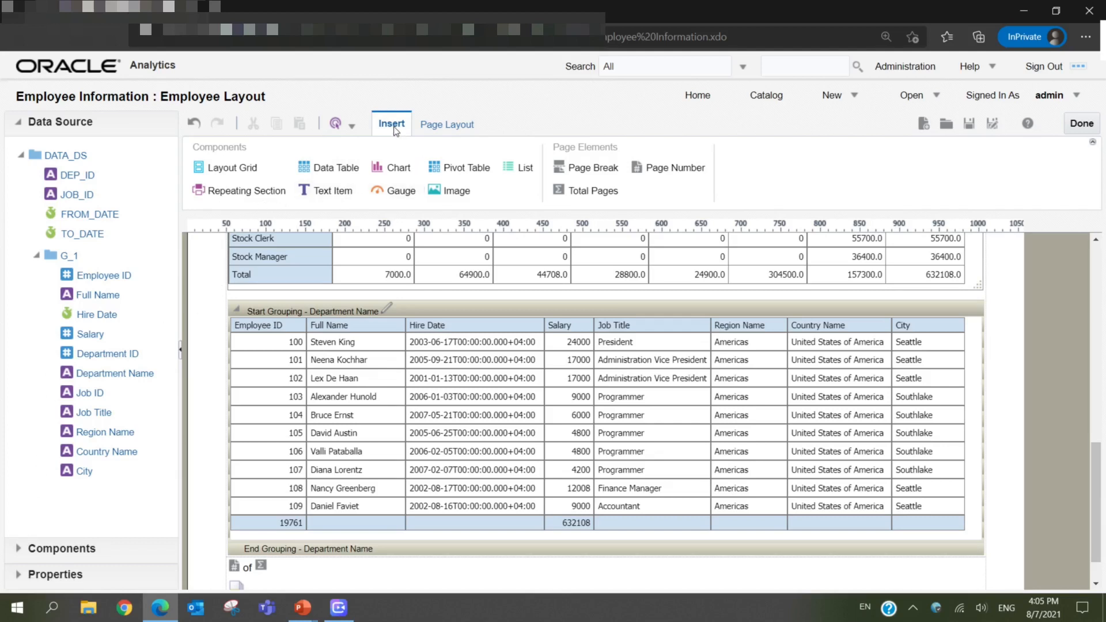
click(430, 127)
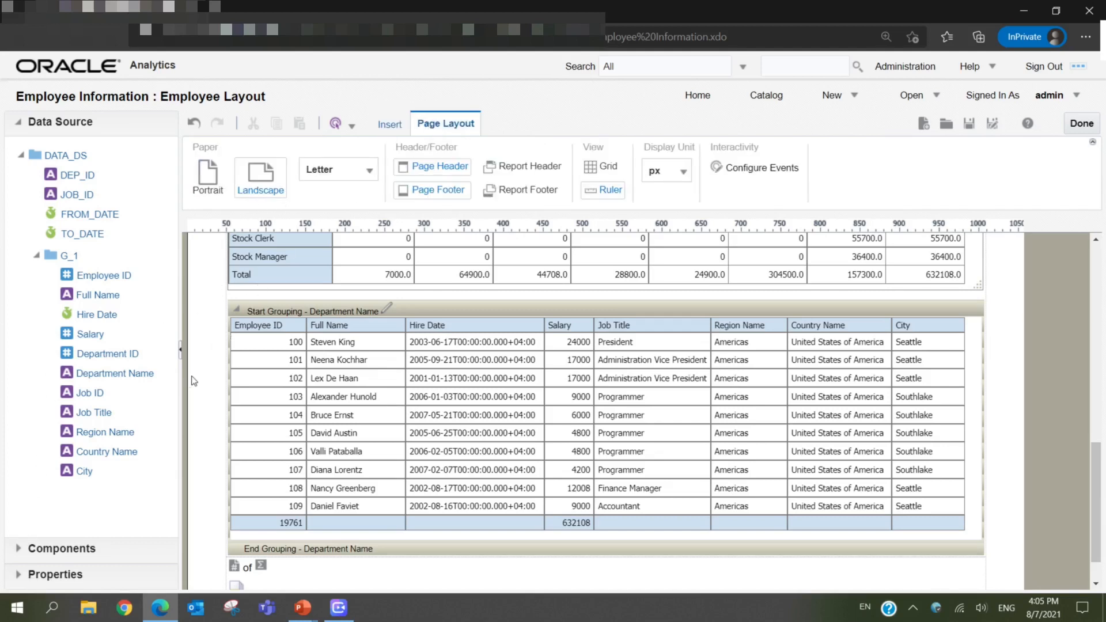
scroll(310, 377, up, 10)
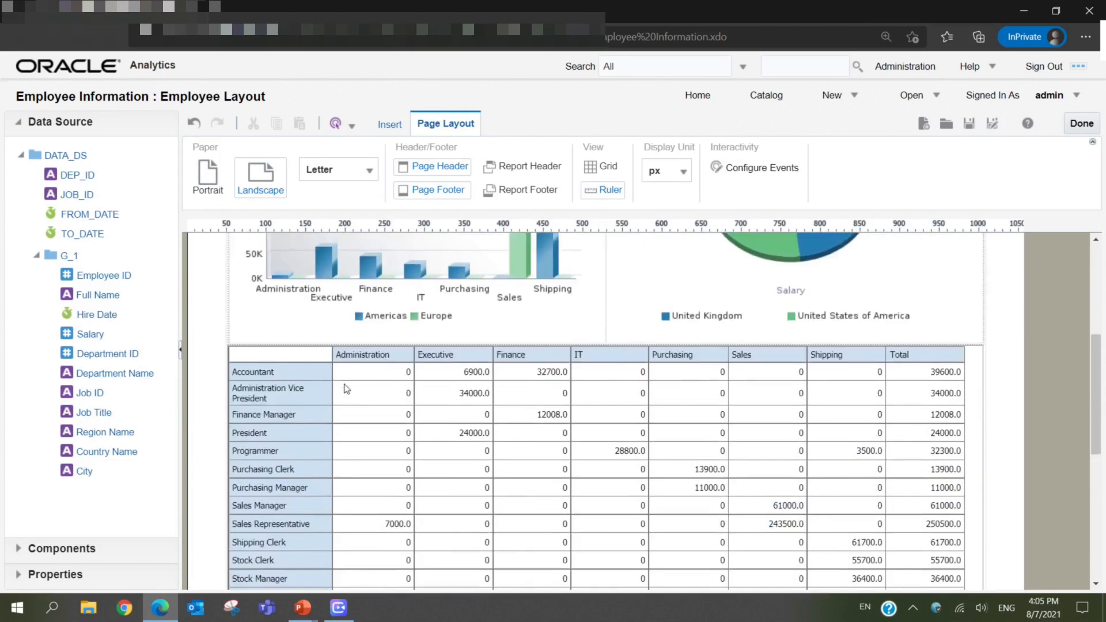
scroll(344, 384, up, 2)
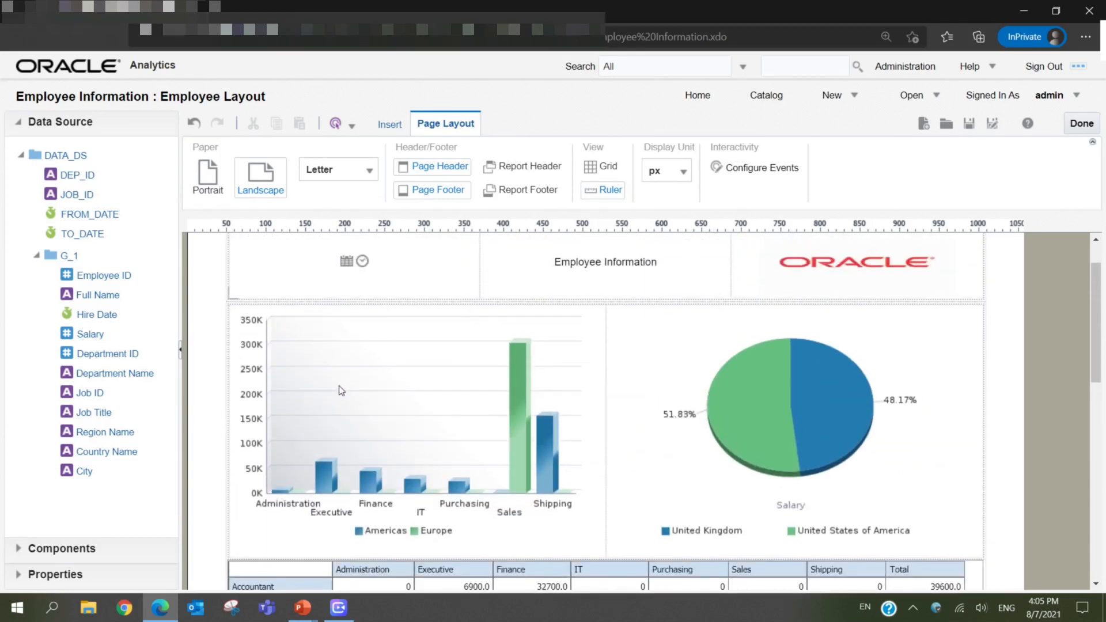